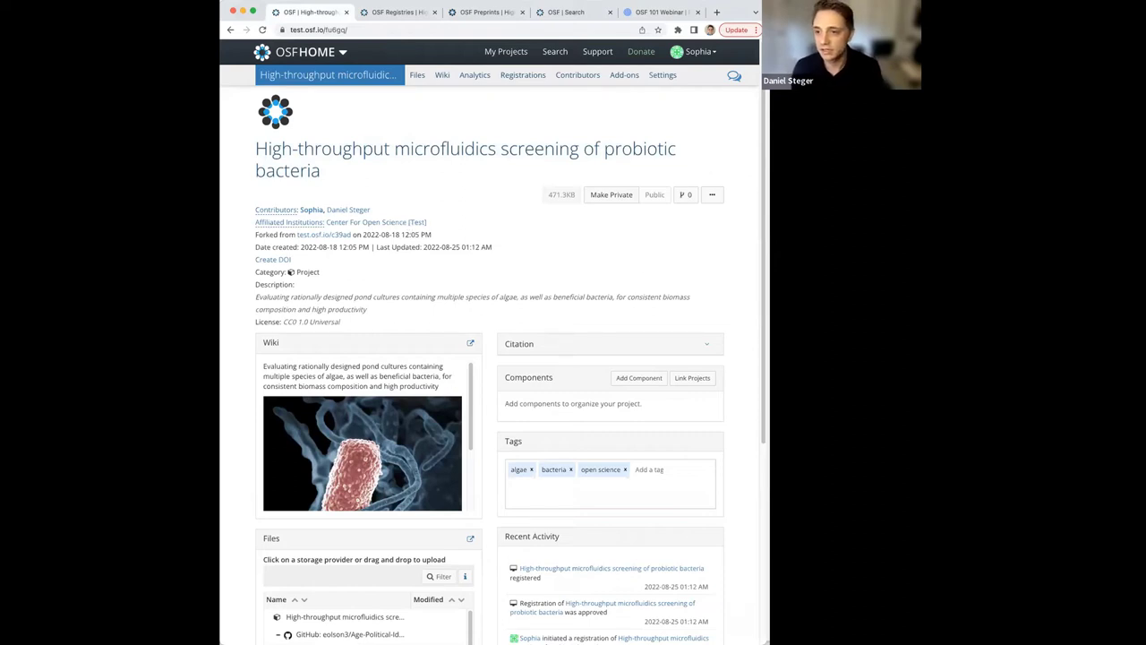
Switch to the OSF Registries tab showing the study's August 24, 2022 preregistration.
key(super+Tab)
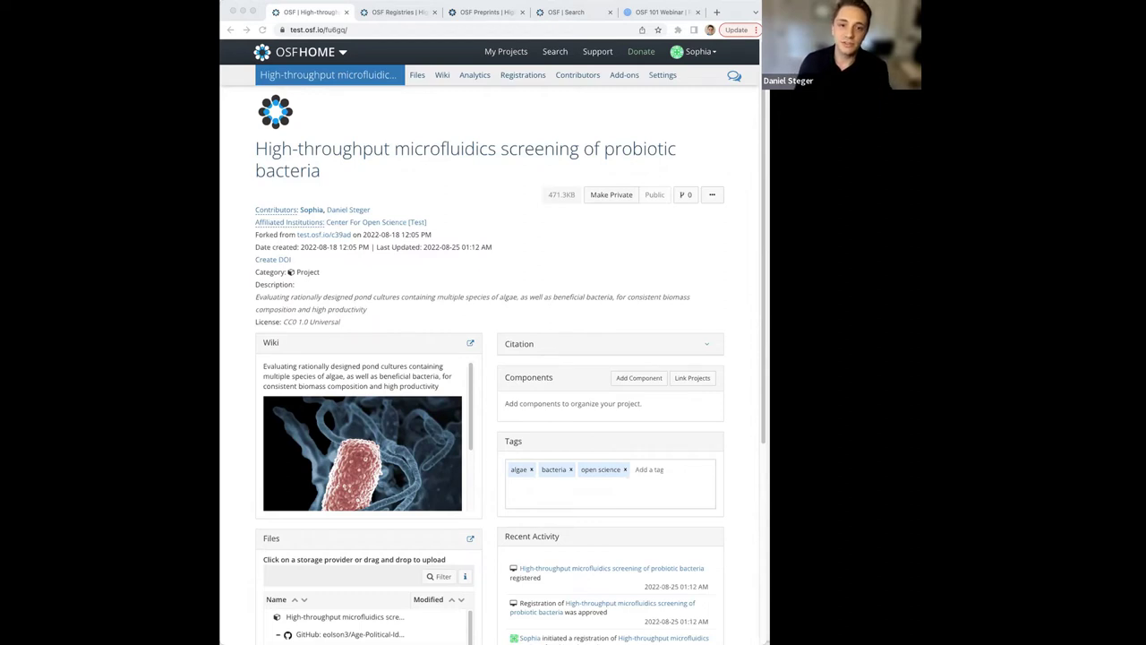
click(405, 12)
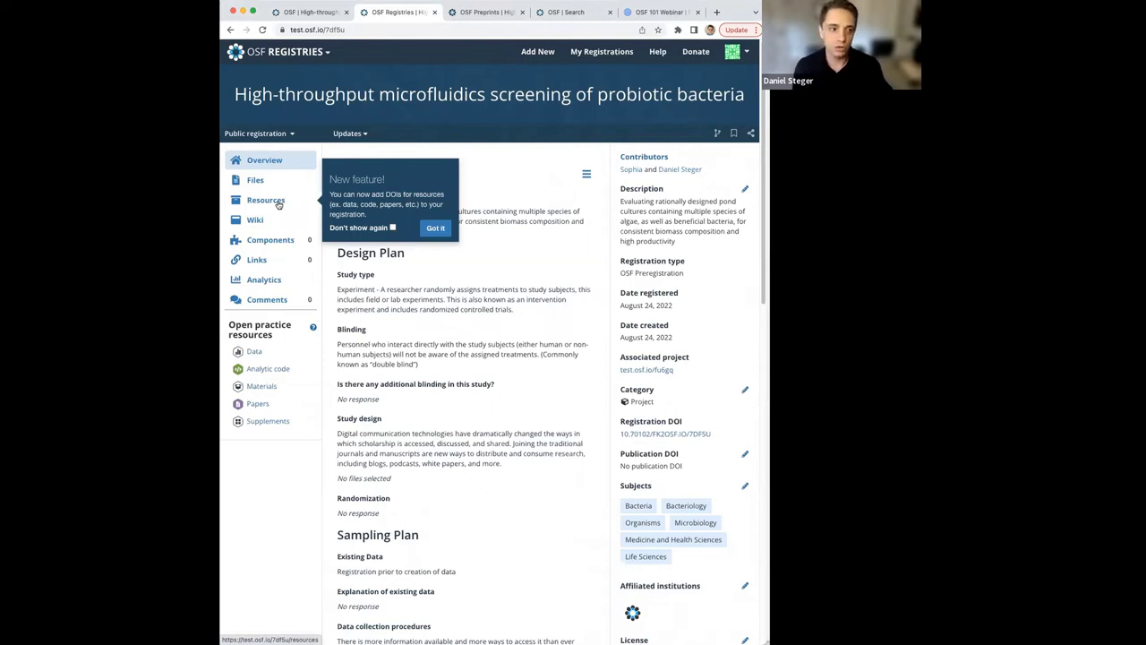
Review the registration's Analytic Code and Papers DOIs, then return to the project page.
click(277, 204)
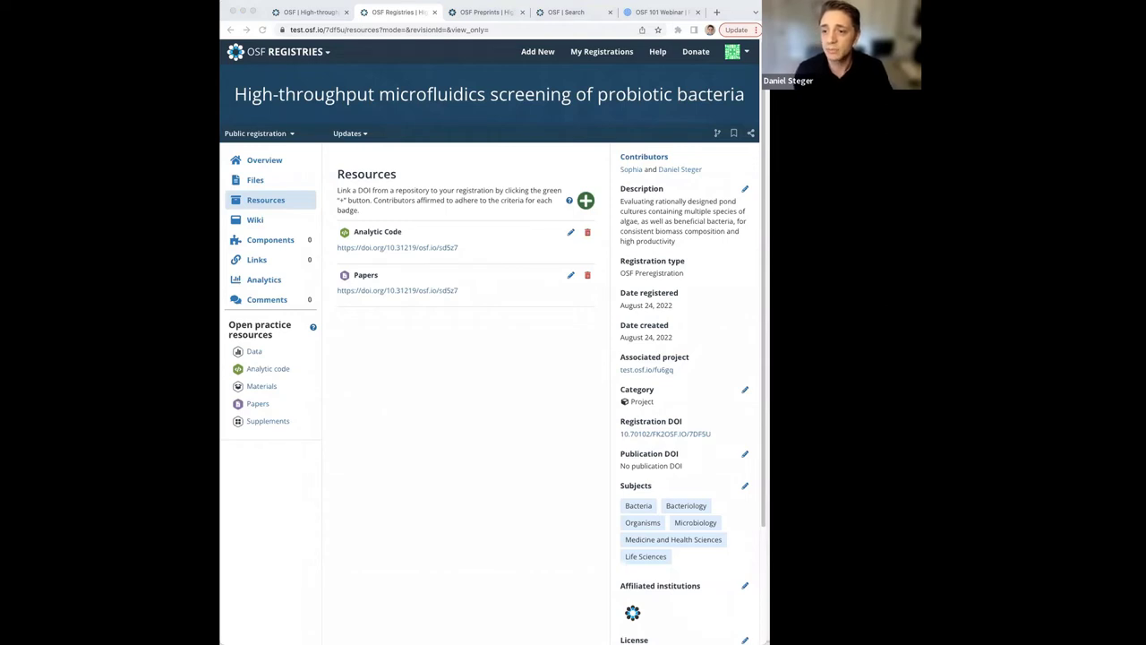
click(319, 17)
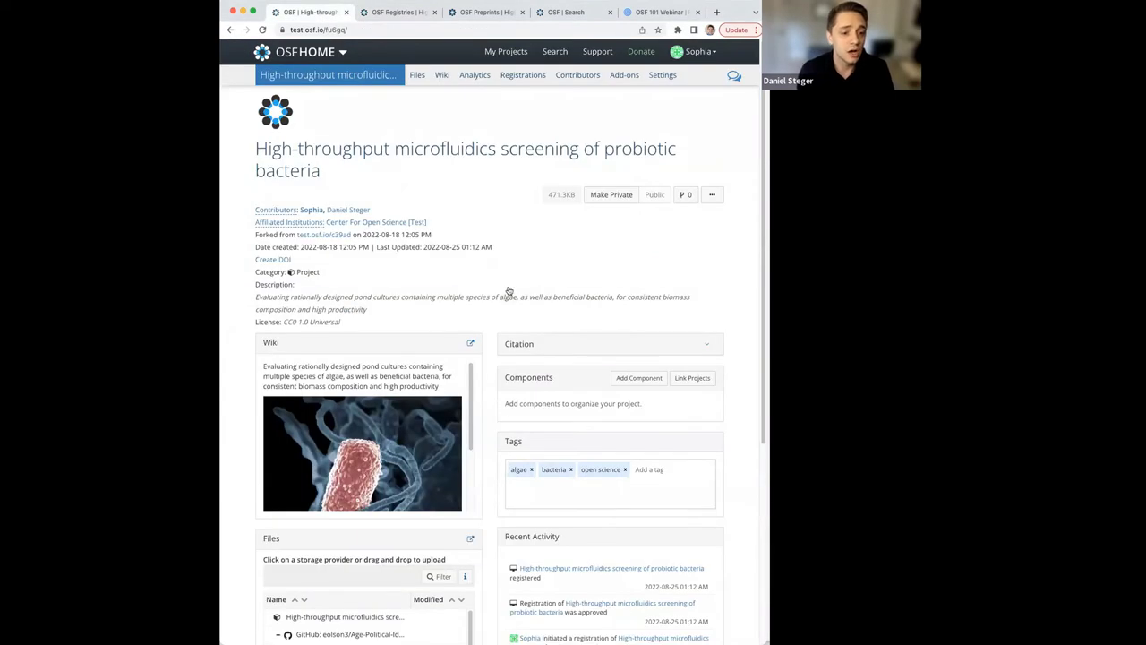
scroll(501, 300, down, 4)
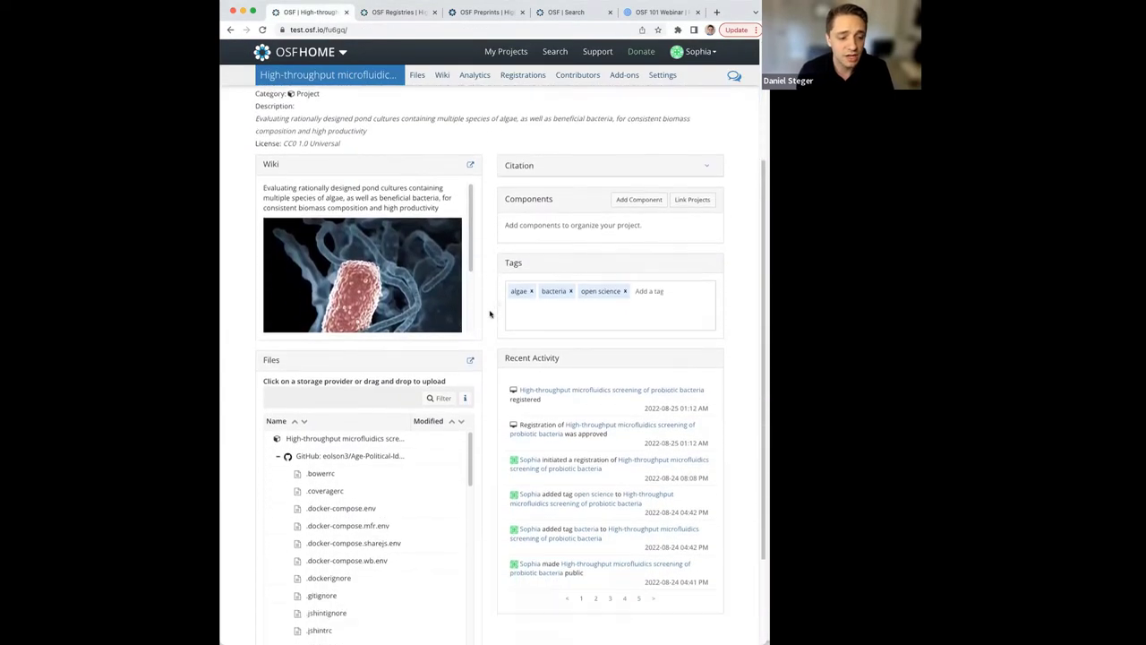
scroll(491, 376, down, 3)
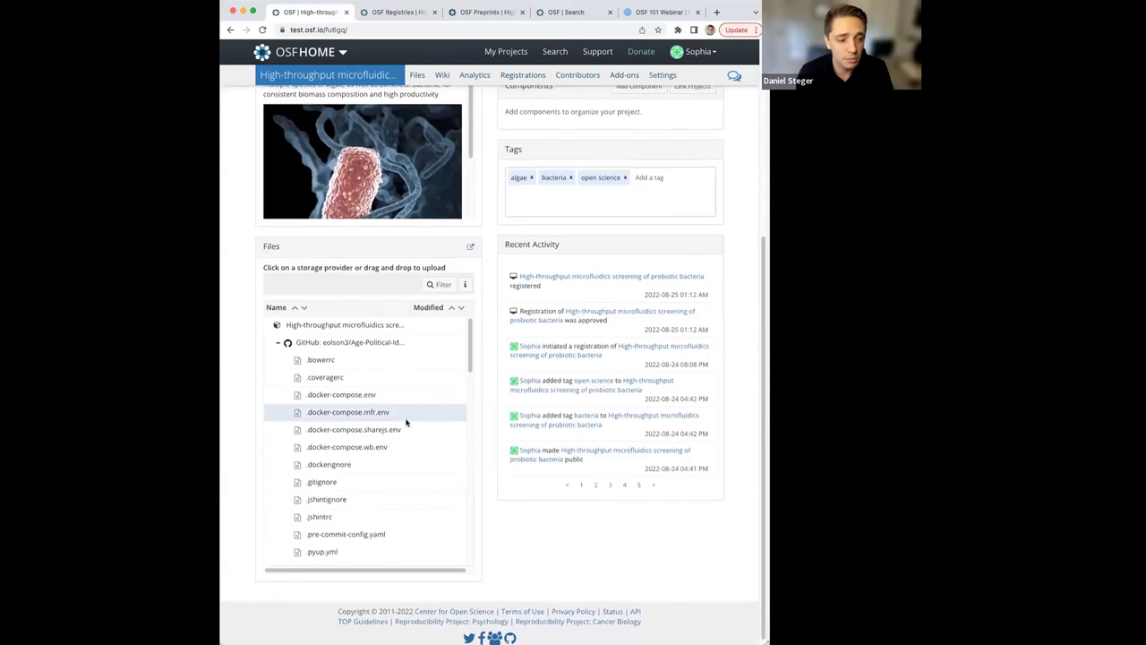
scroll(405, 414, down, 2)
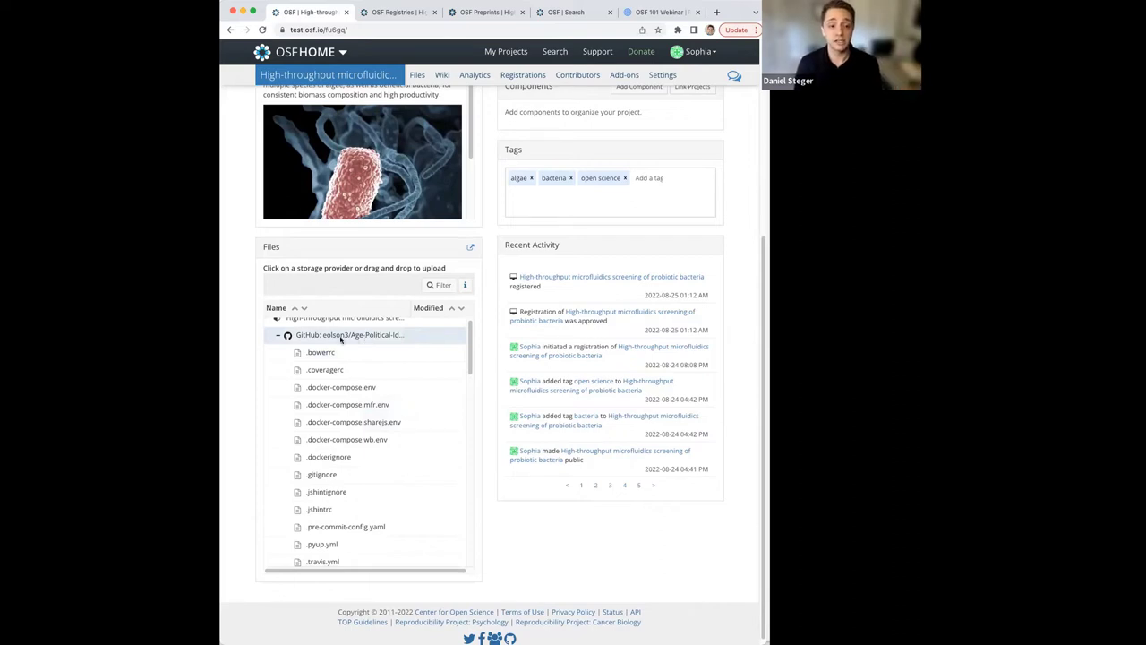
scroll(347, 385, down, 1)
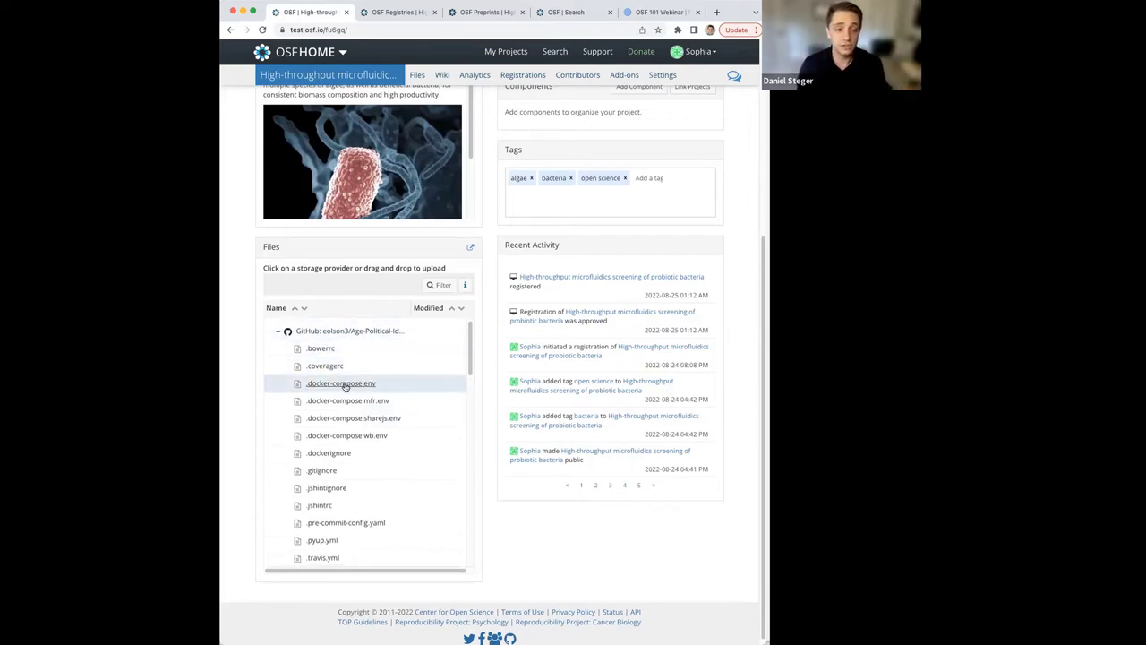
scroll(350, 421, down, 3)
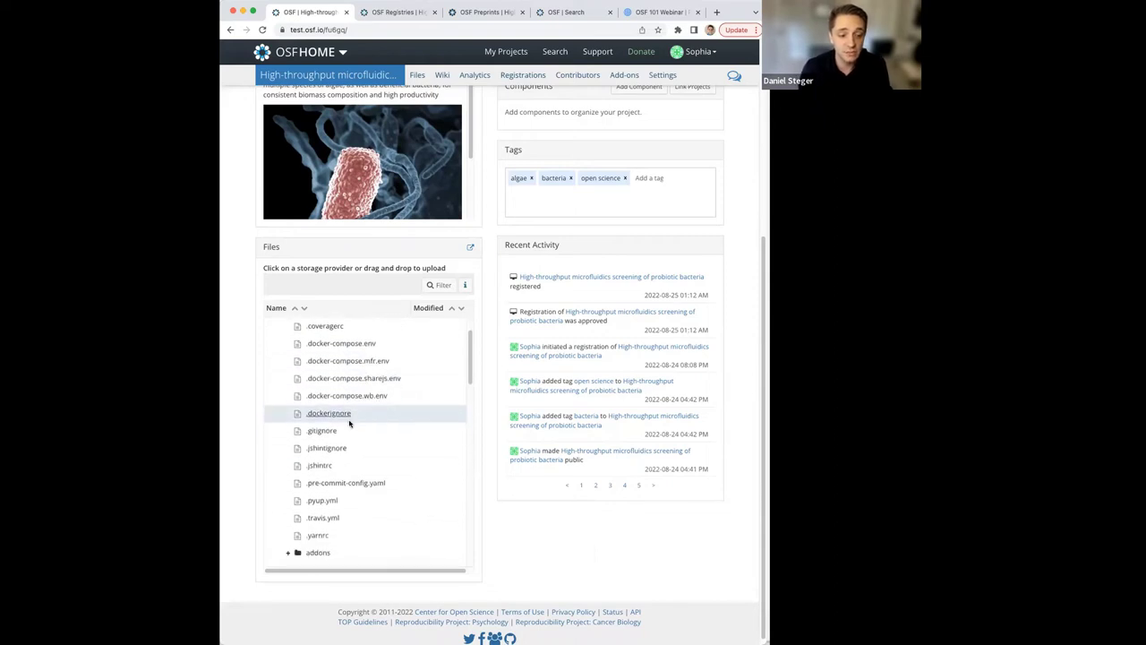
scroll(362, 493, down, 4)
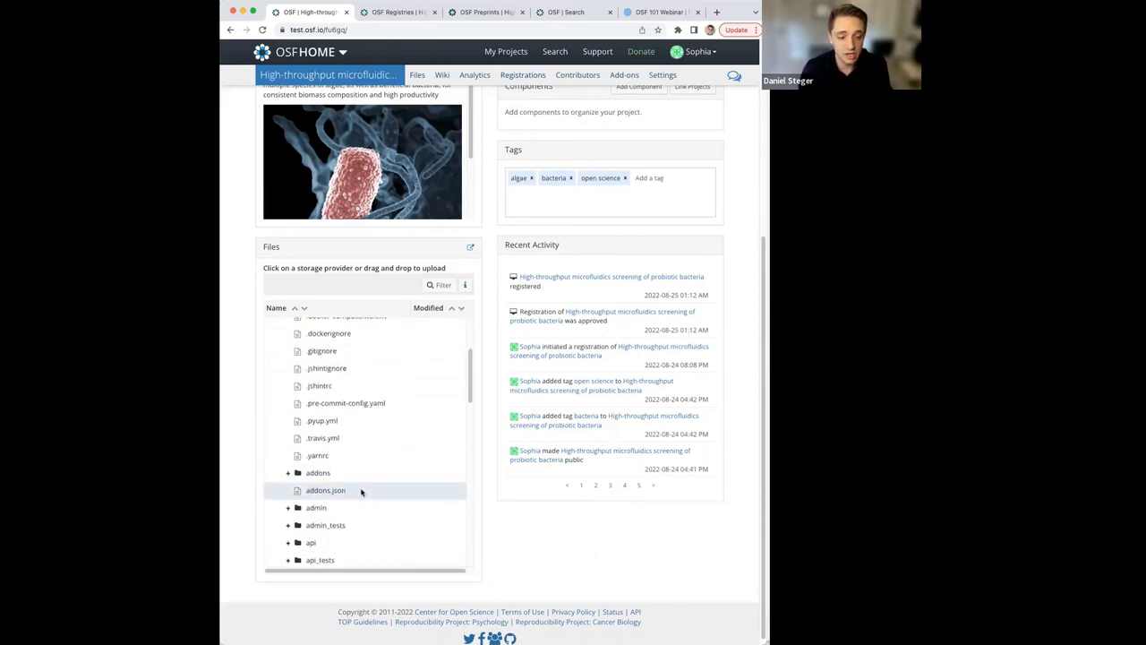
scroll(362, 493, down, 5)
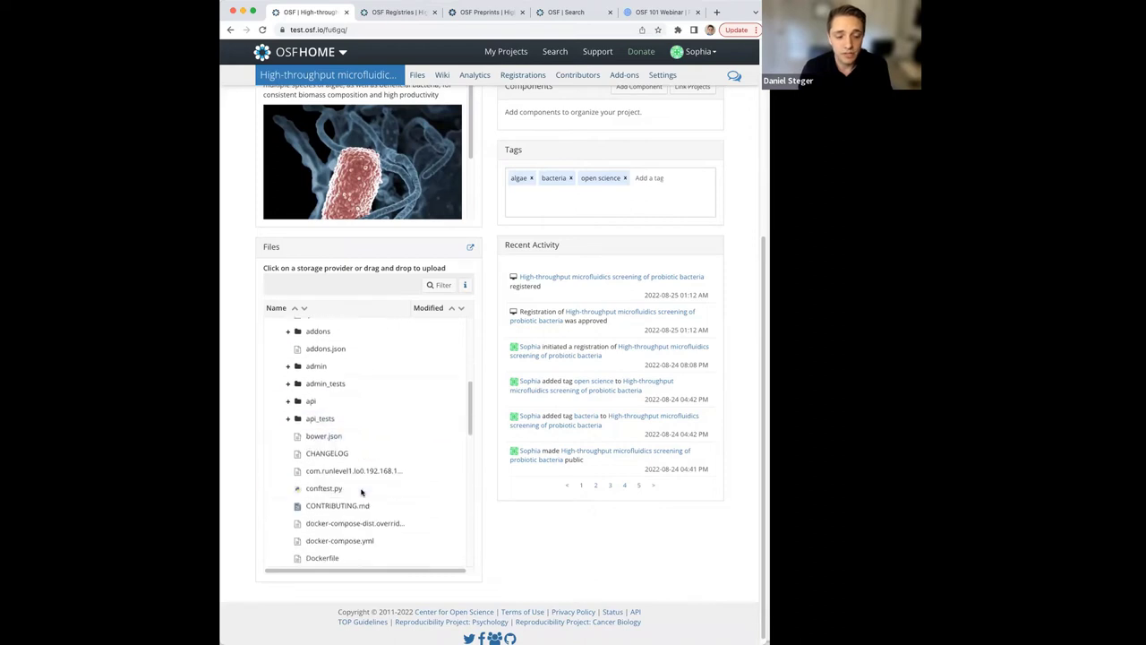
scroll(359, 514, down, 2)
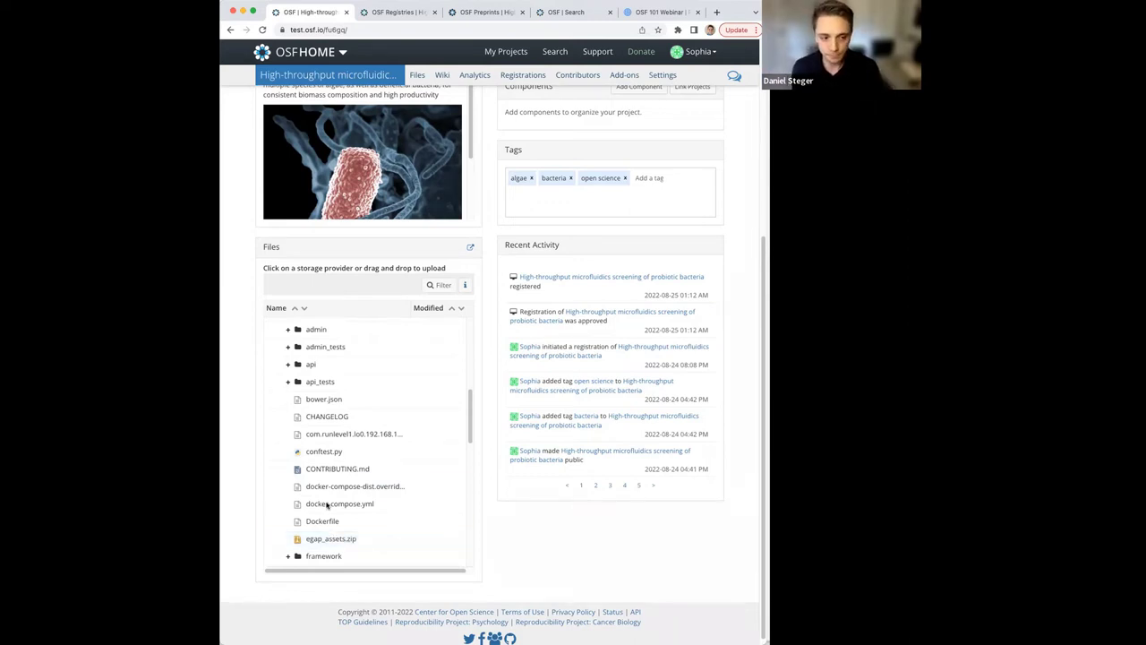
scroll(364, 534, down, 5)
scroll(355, 530, down, 7)
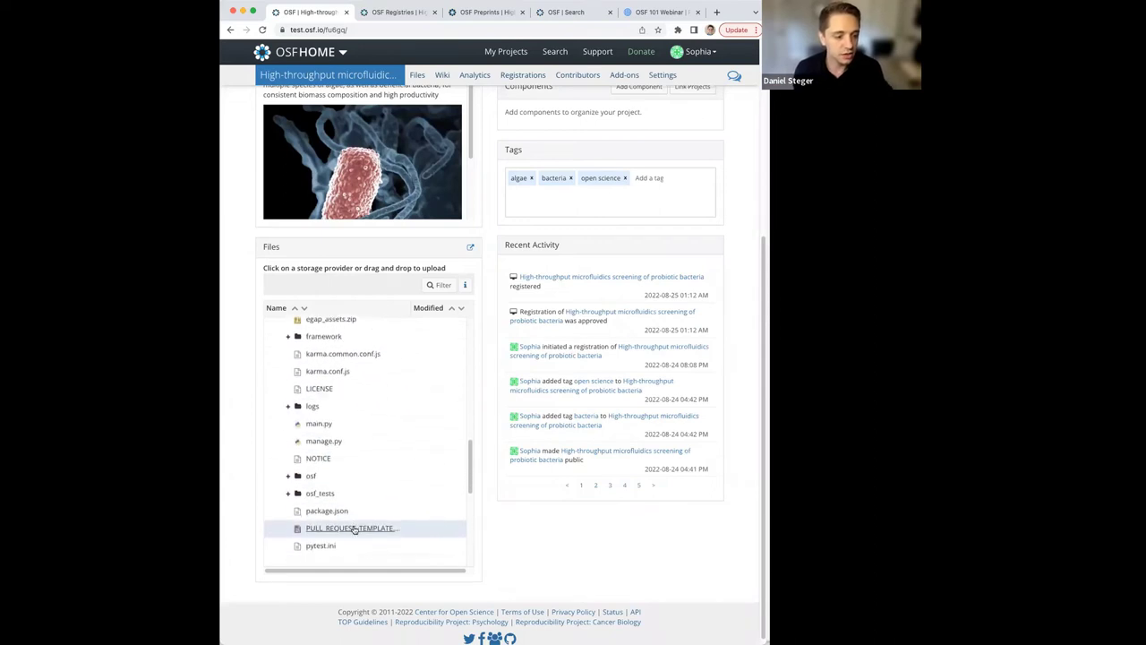
scroll(354, 518, down, 1)
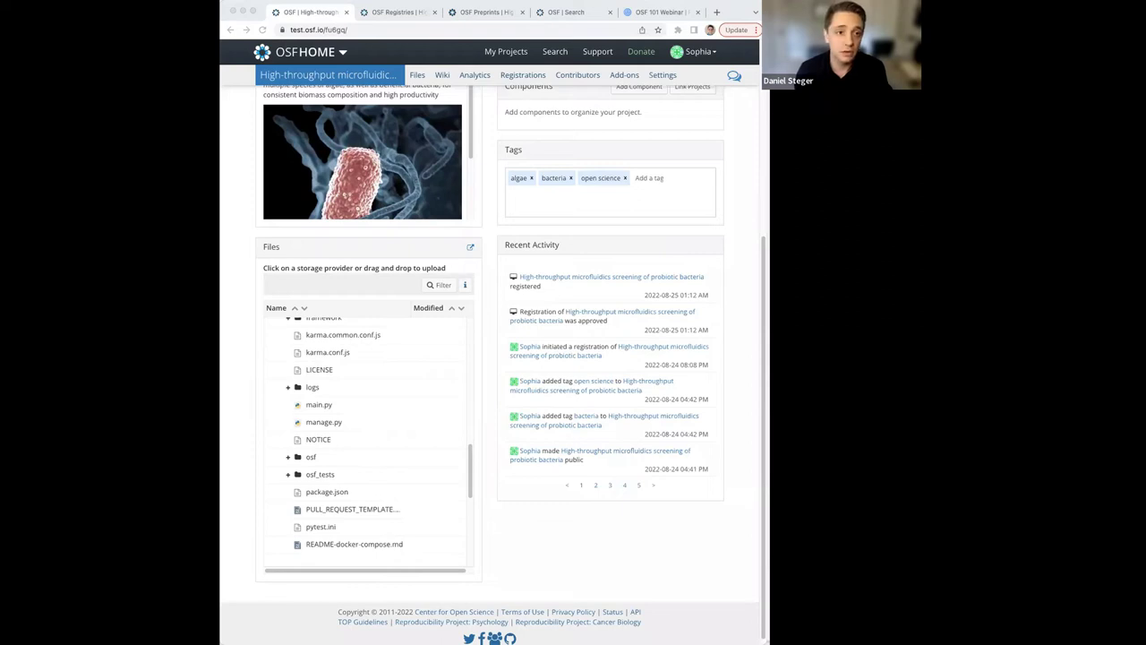
scroll(576, 389, up, 5)
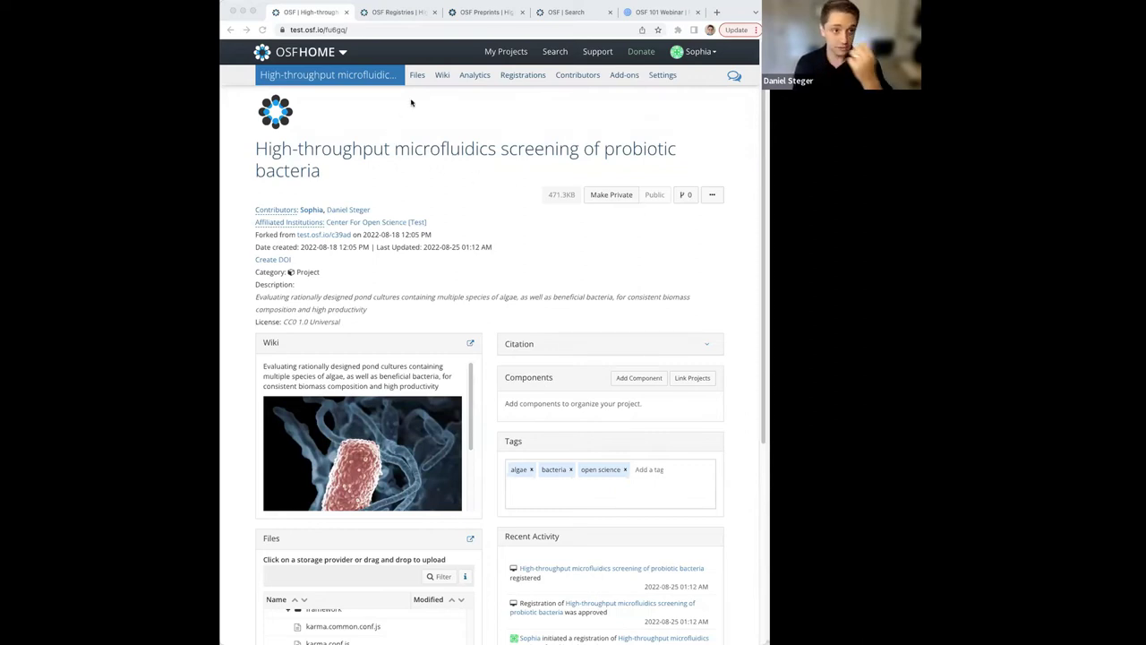
Make the probiotic bacteria project private and confirm it in the dialog.
click(654, 201)
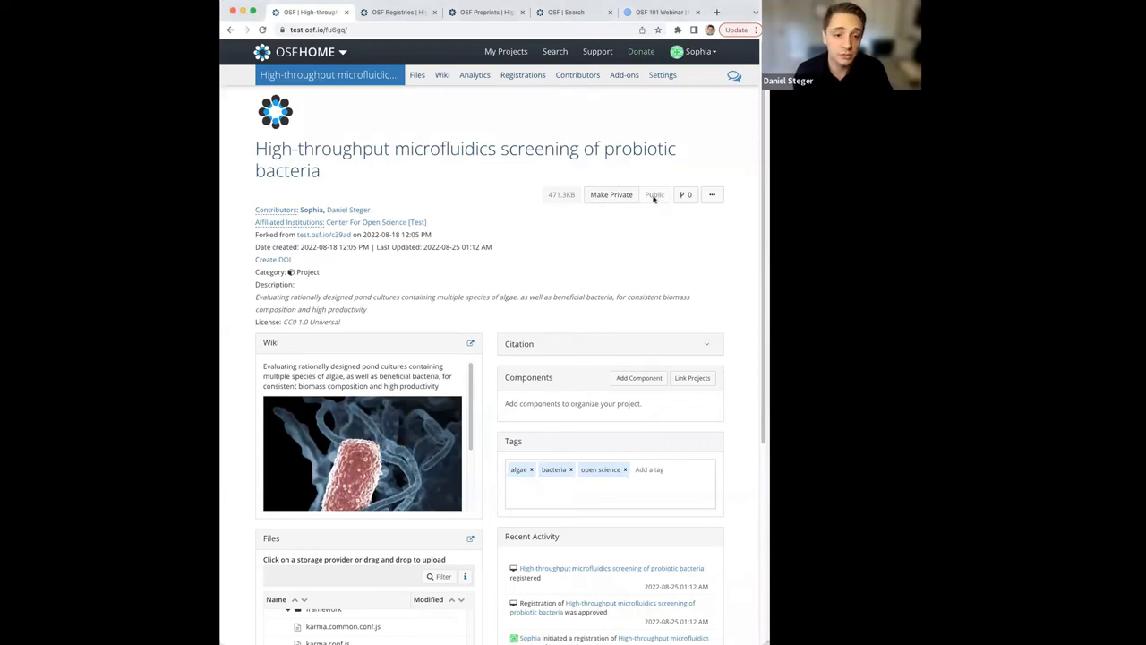
click(613, 196)
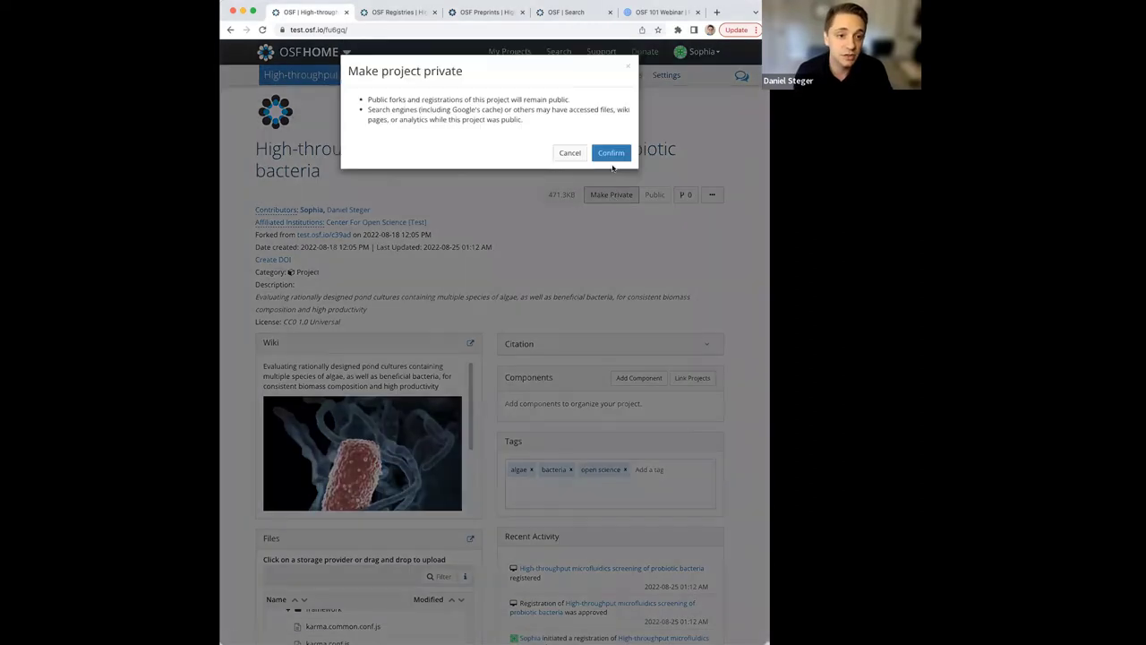
click(608, 154)
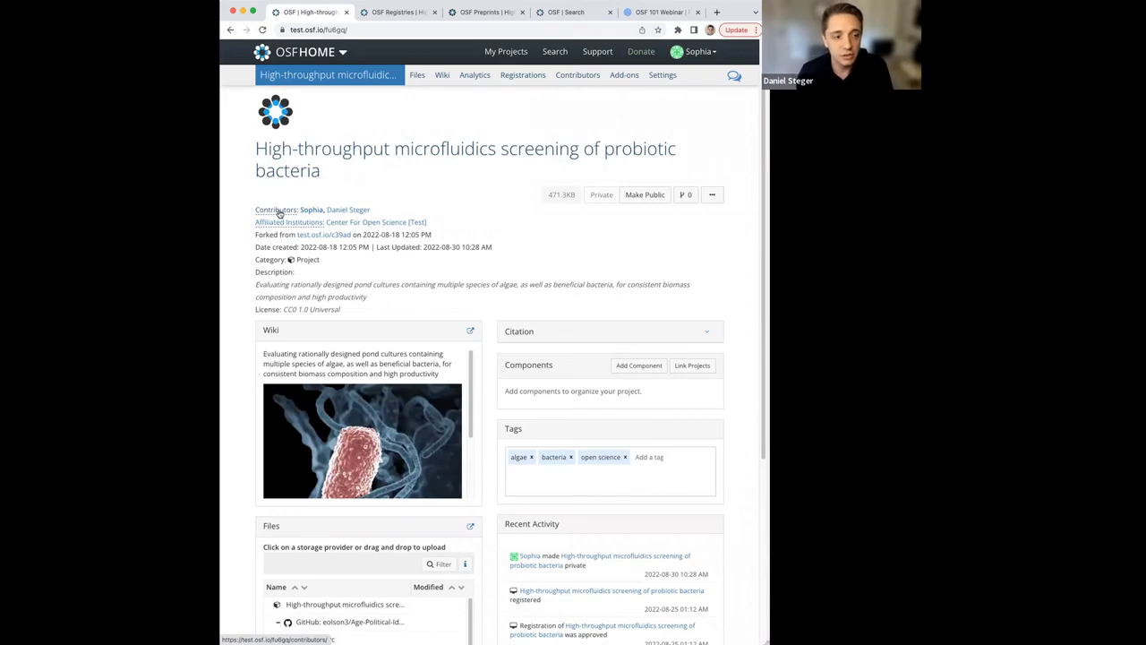
Create the anonymized view-only link 'Shared project link' and select its URL for copying.
click(279, 213)
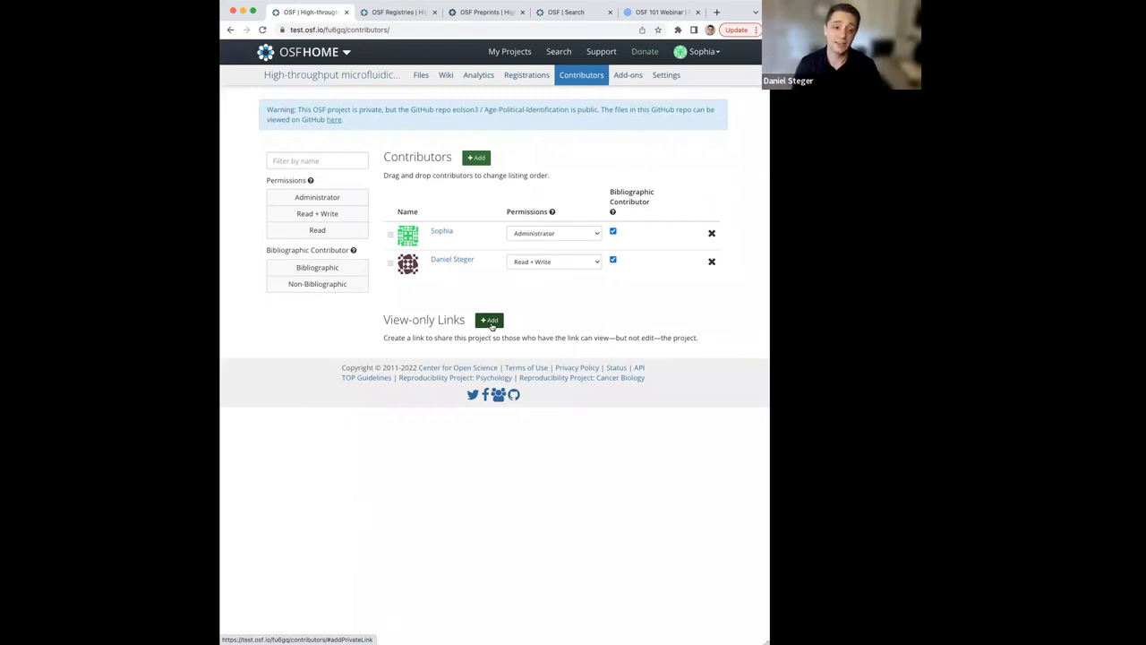
click(489, 321)
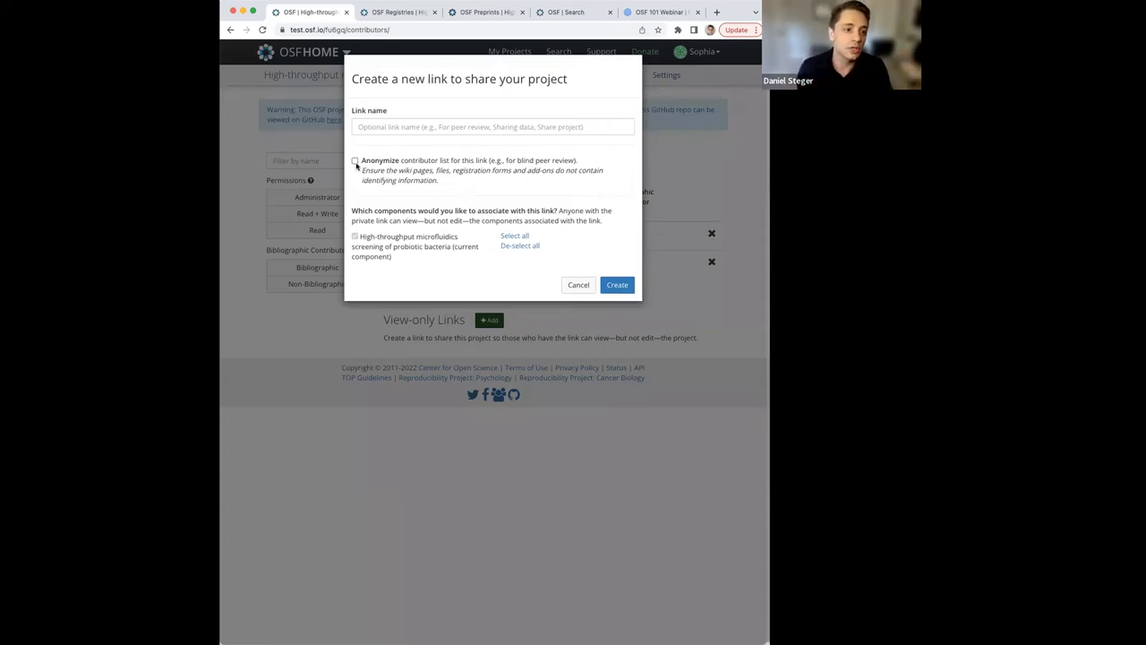
click(355, 161)
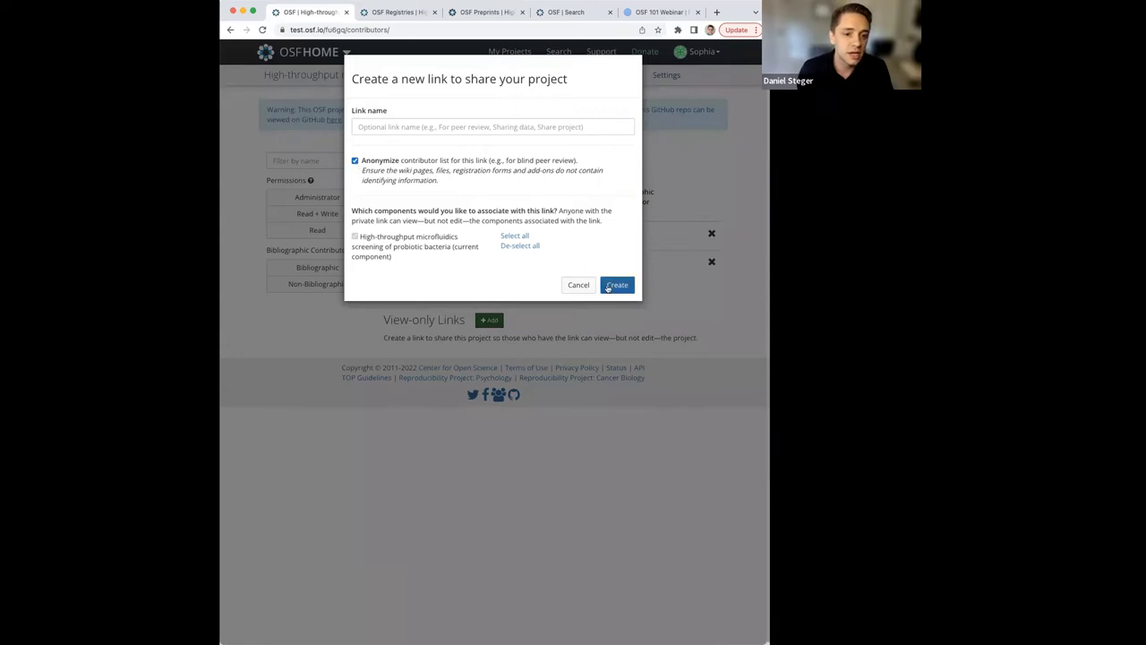
click(617, 285)
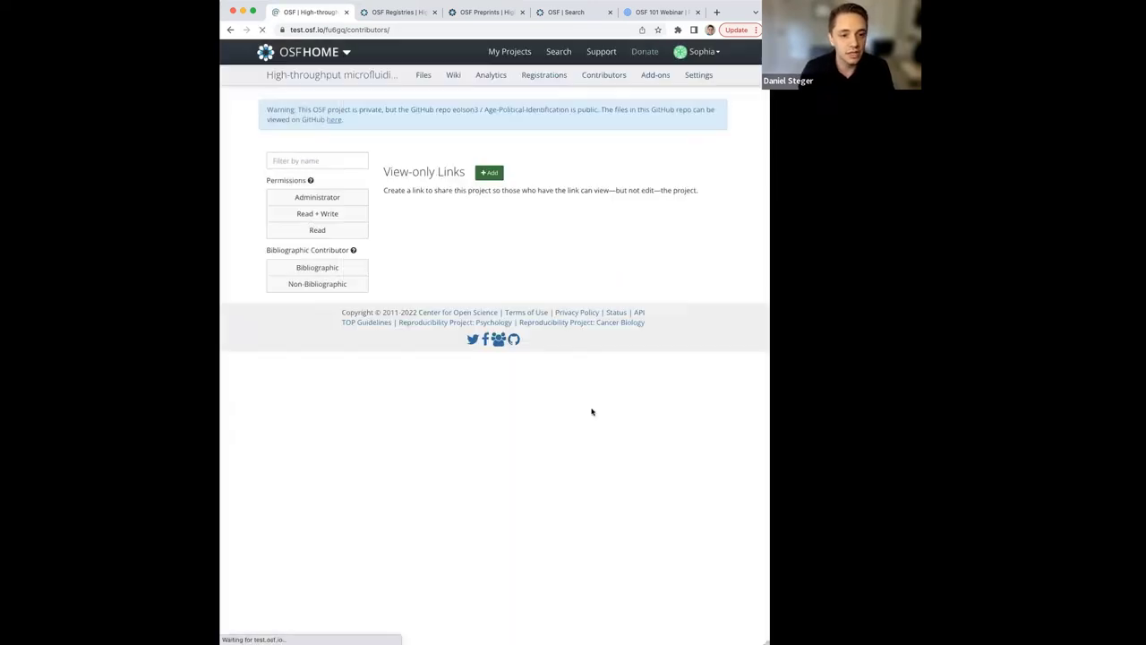
click(446, 403)
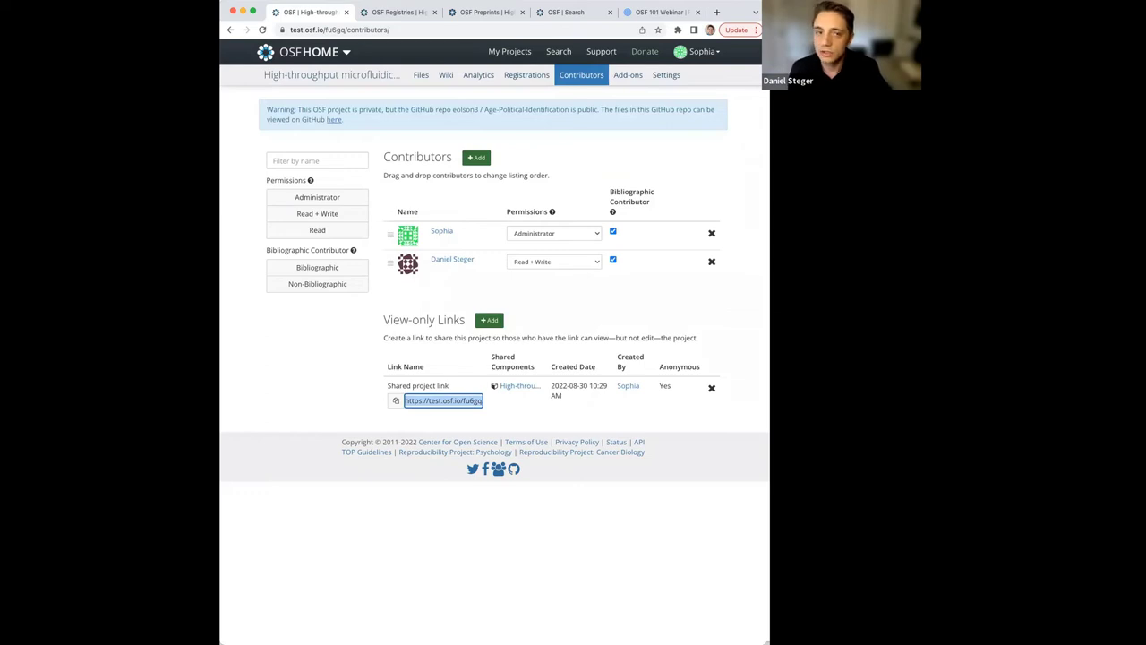
View the registration's Overview and read-only Contributors list, then return to its main page.
click(394, 12)
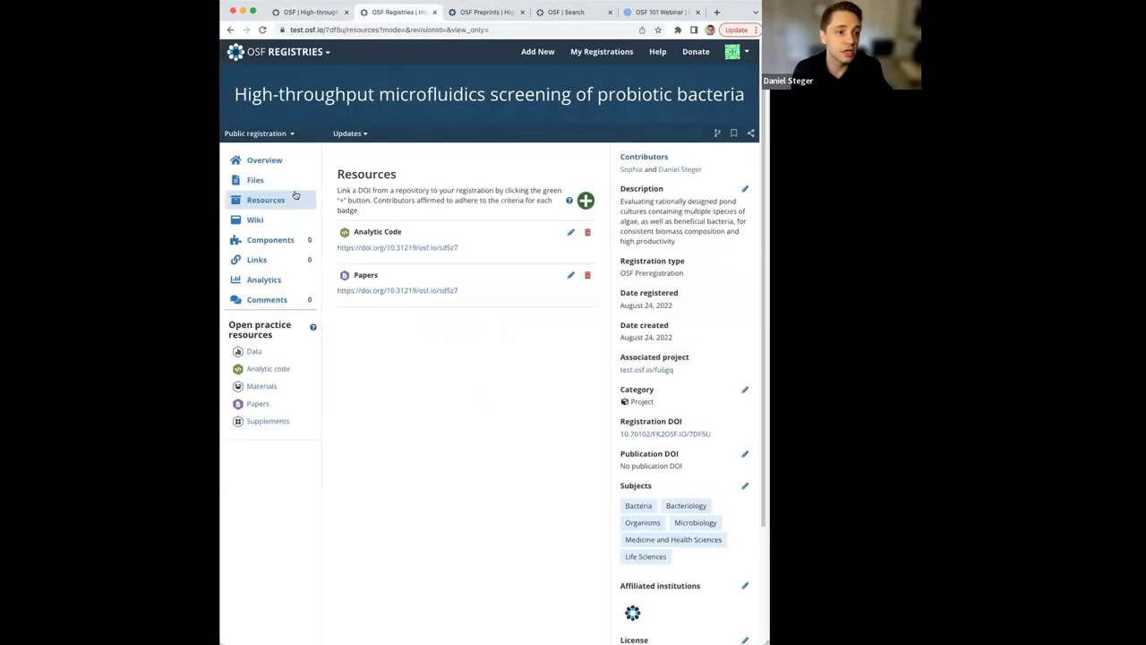
scroll(292, 184, down, 1)
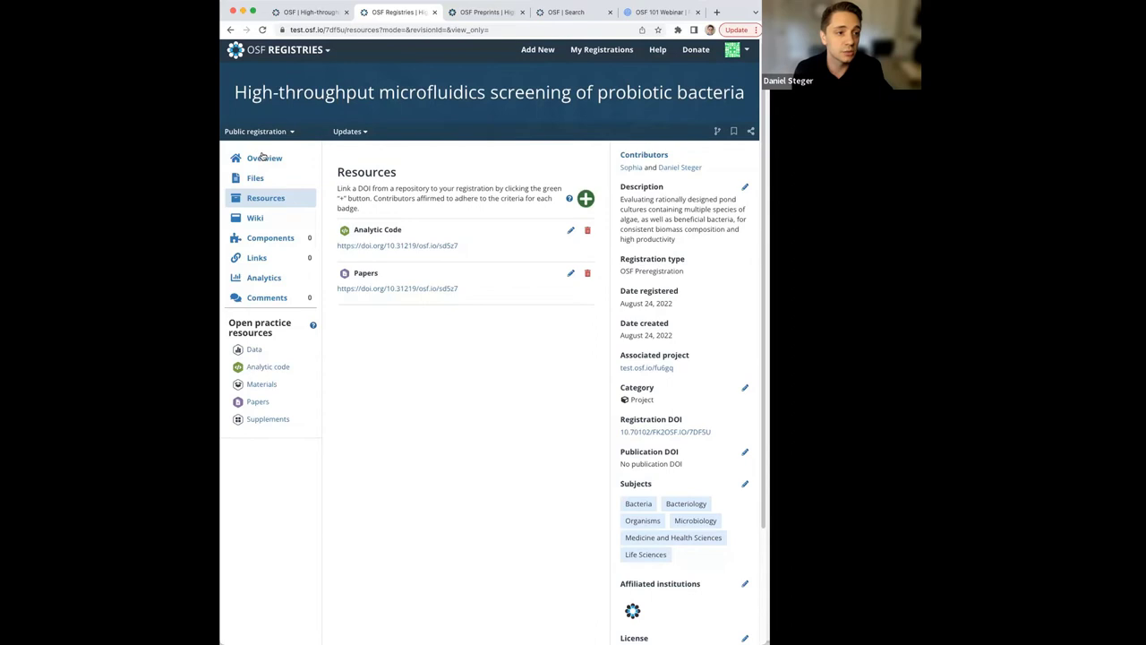
click(263, 158)
click(661, 158)
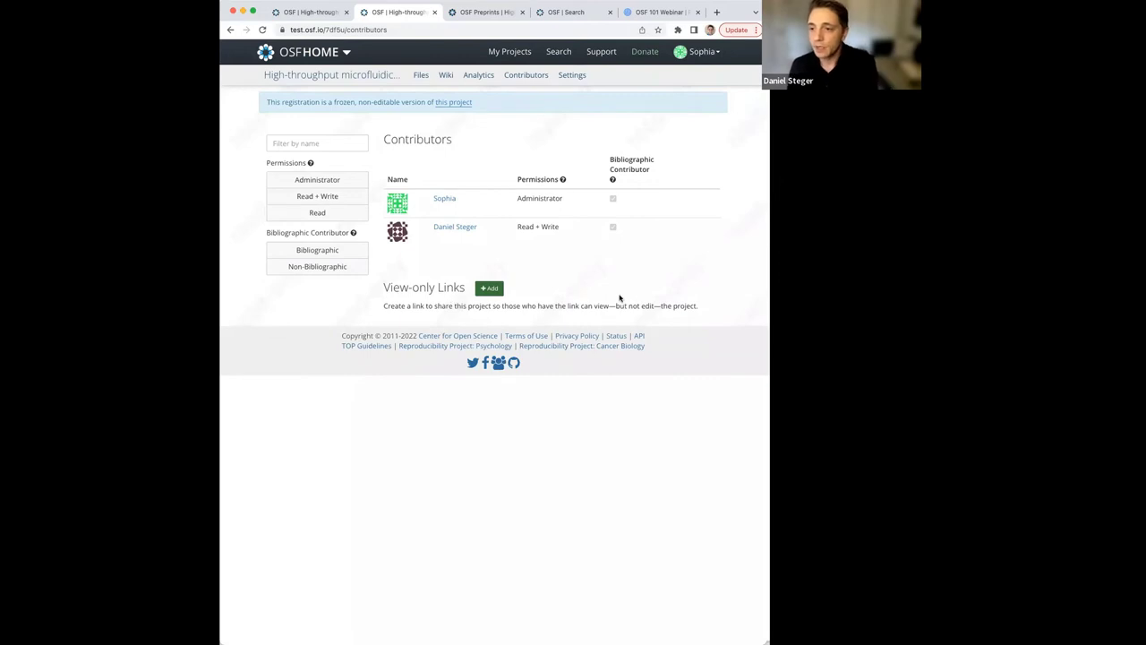
key(super+Tab)
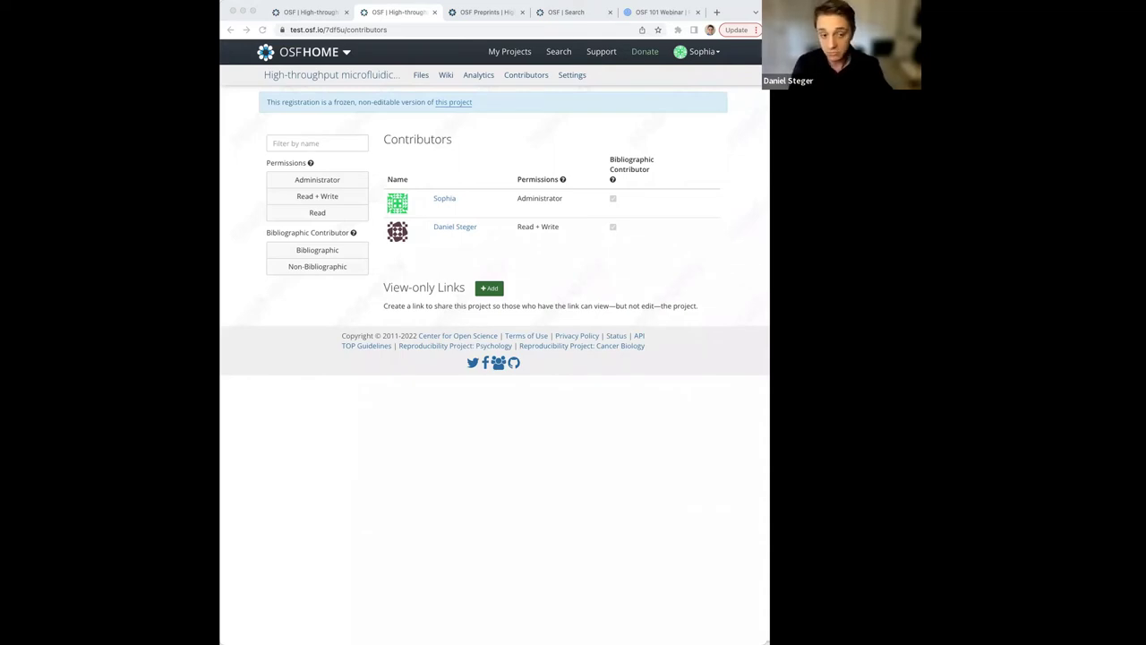
click(467, 179)
click(325, 75)
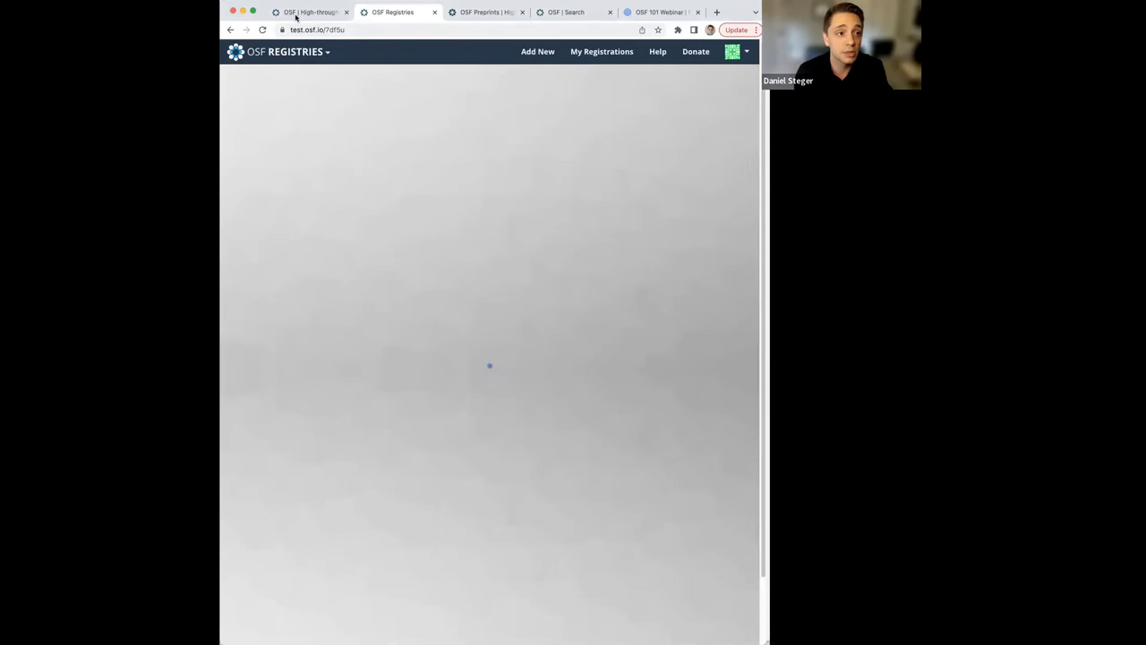
Go back to the private project page and scroll through its wiki, citation and activity.
click(300, 12)
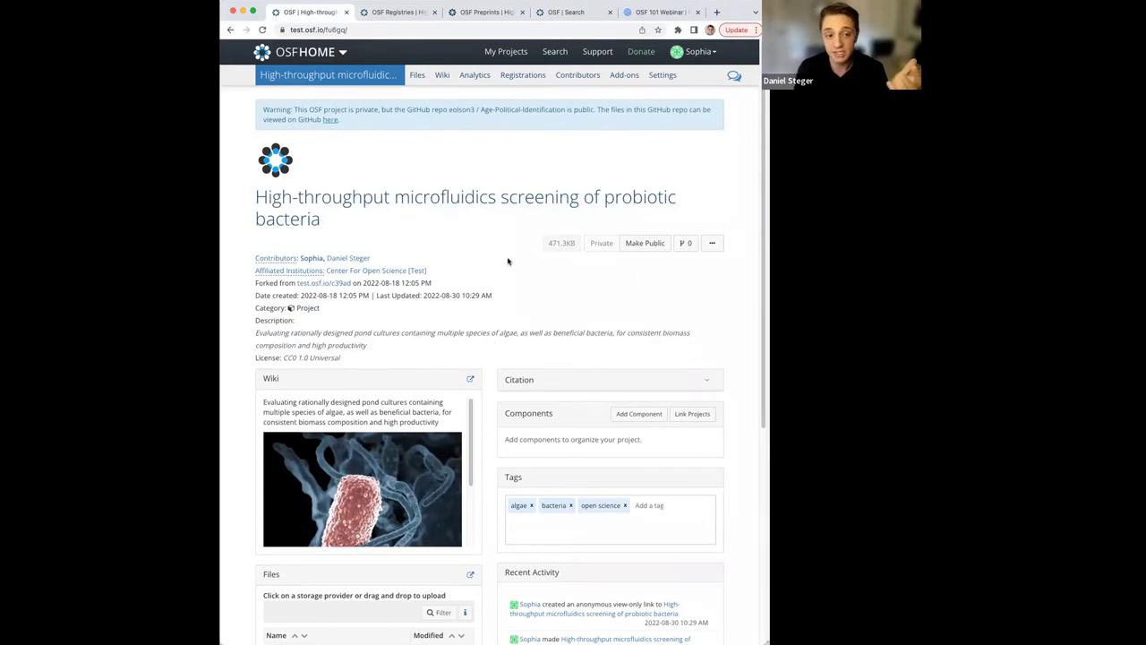
scroll(500, 362, down, 1)
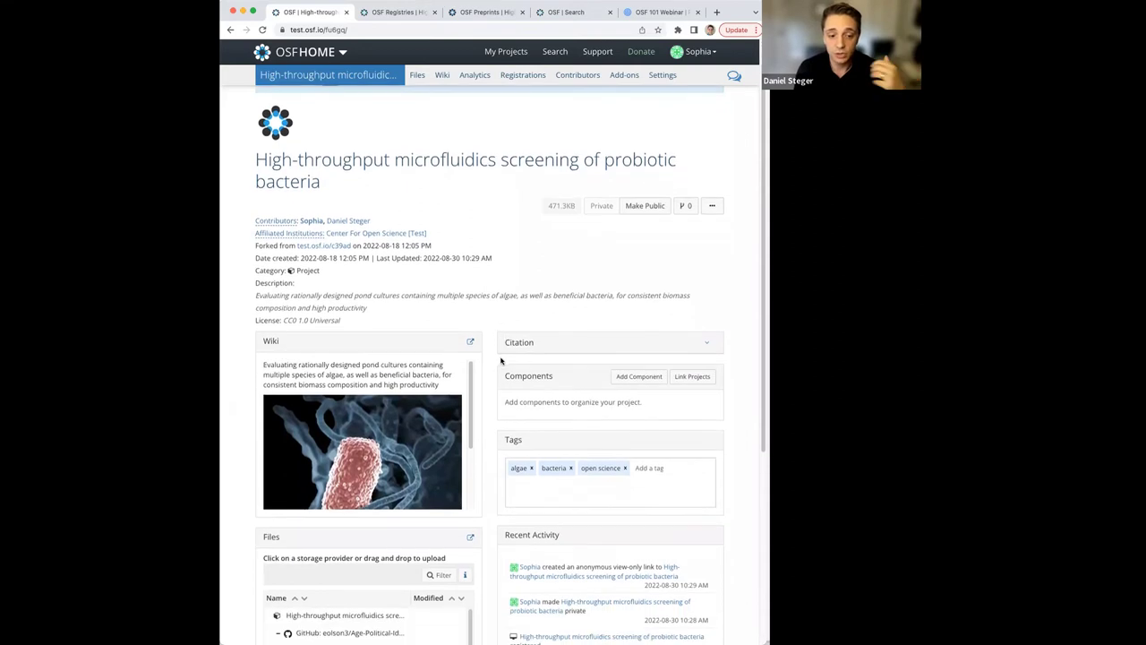
scroll(492, 380, down, 2)
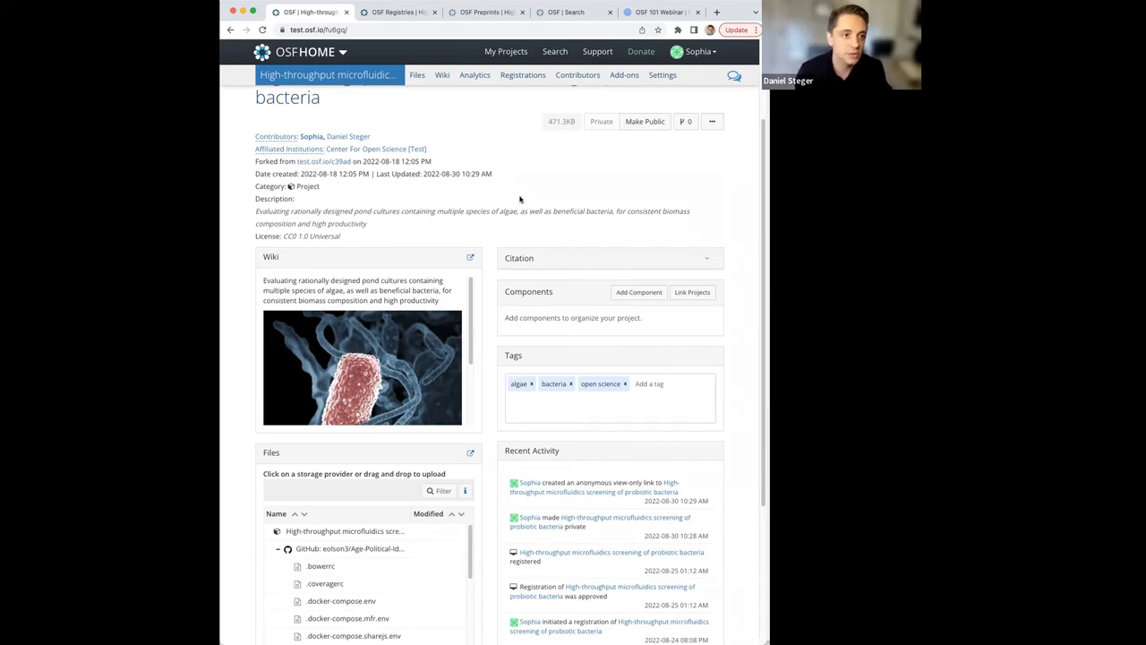
scroll(455, 159, up, 1)
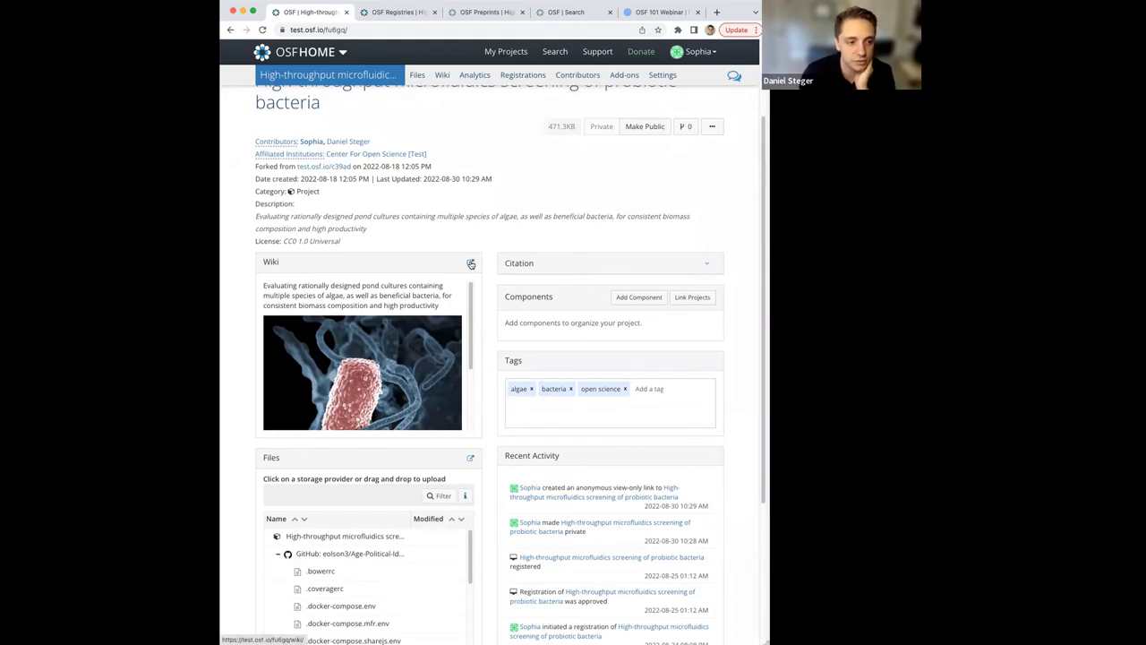
Open the full wiki and put the Home page in Edit mode beside its live preview.
click(471, 264)
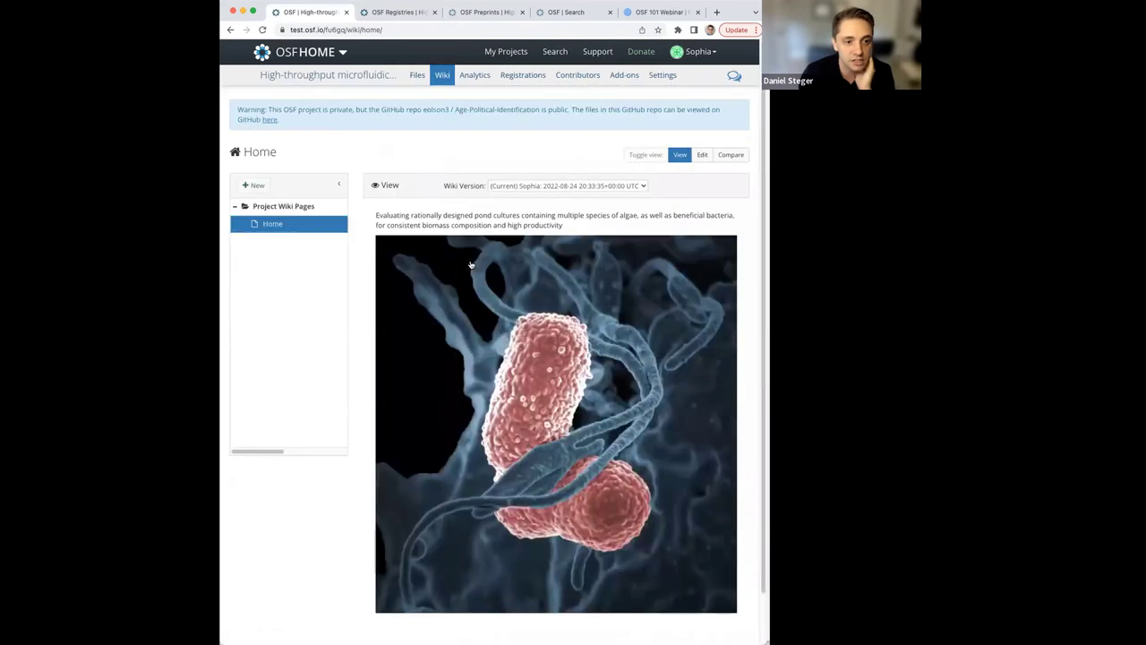
scroll(680, 232, down, 1)
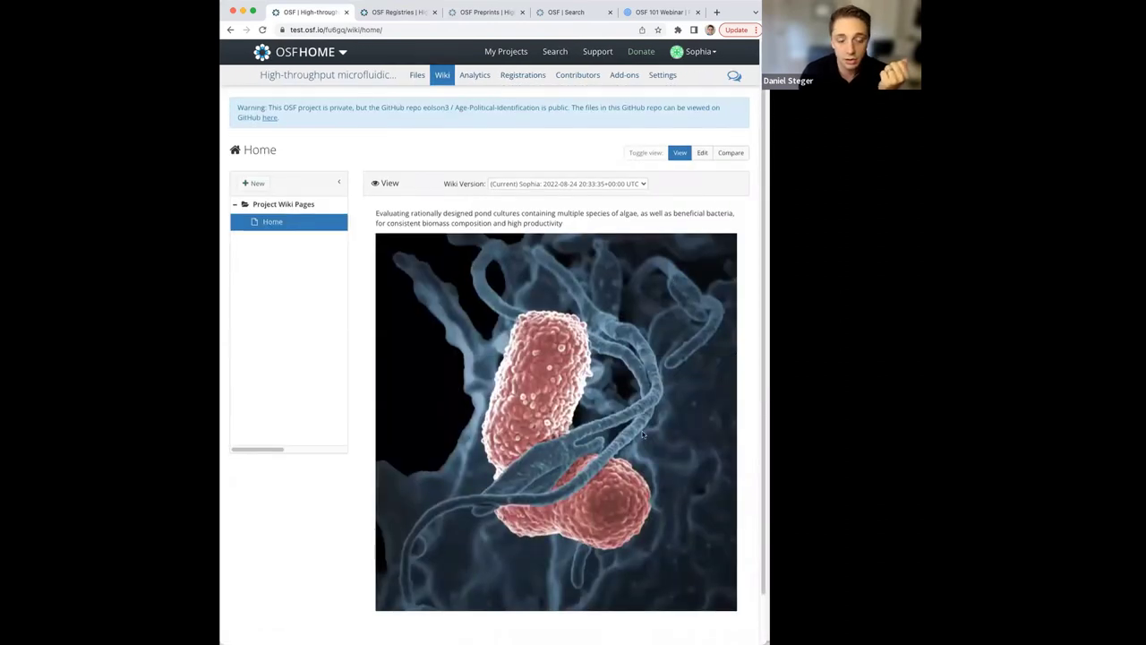
click(702, 153)
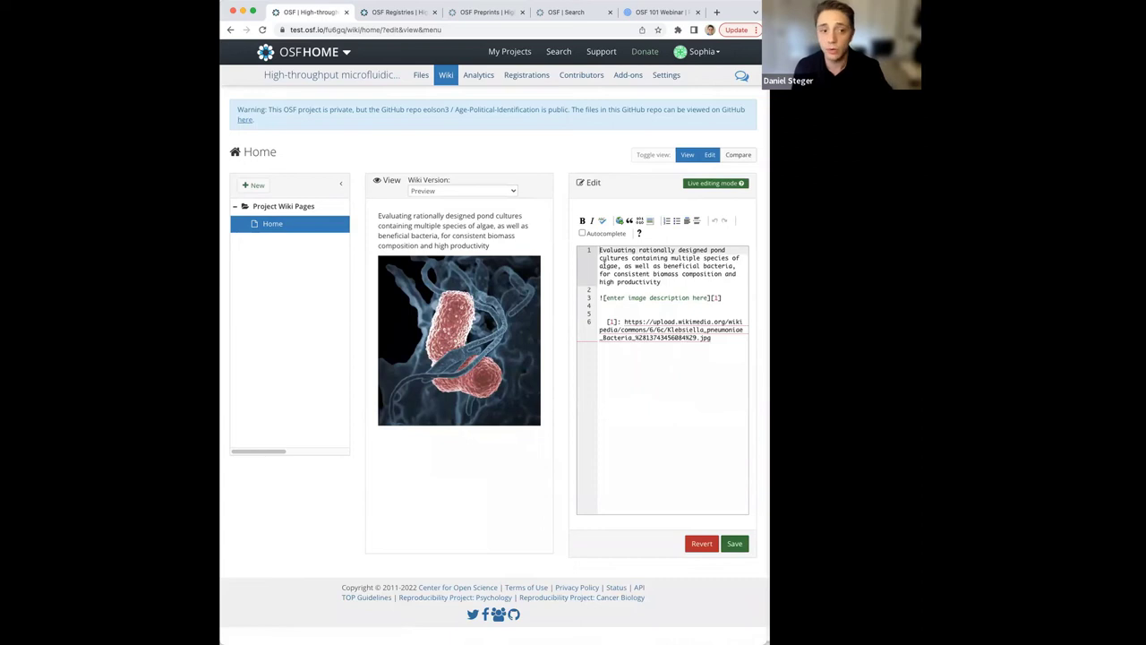
Add the line 'make a change here' on line 5 of the Home wiki and save it.
click(501, 191)
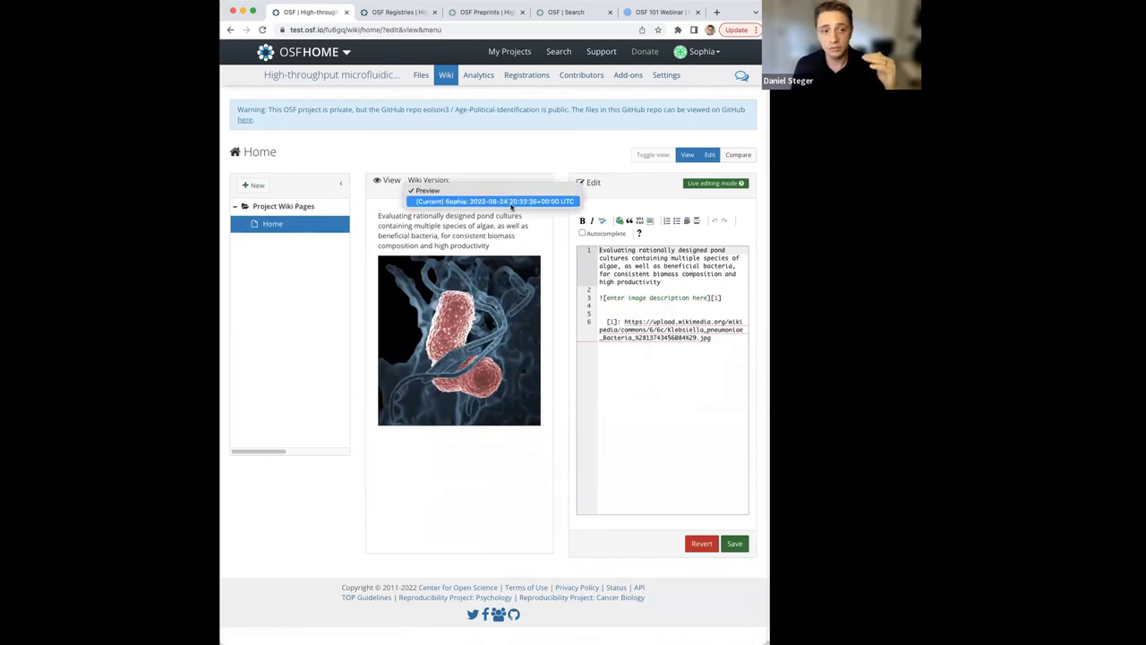
click(677, 419)
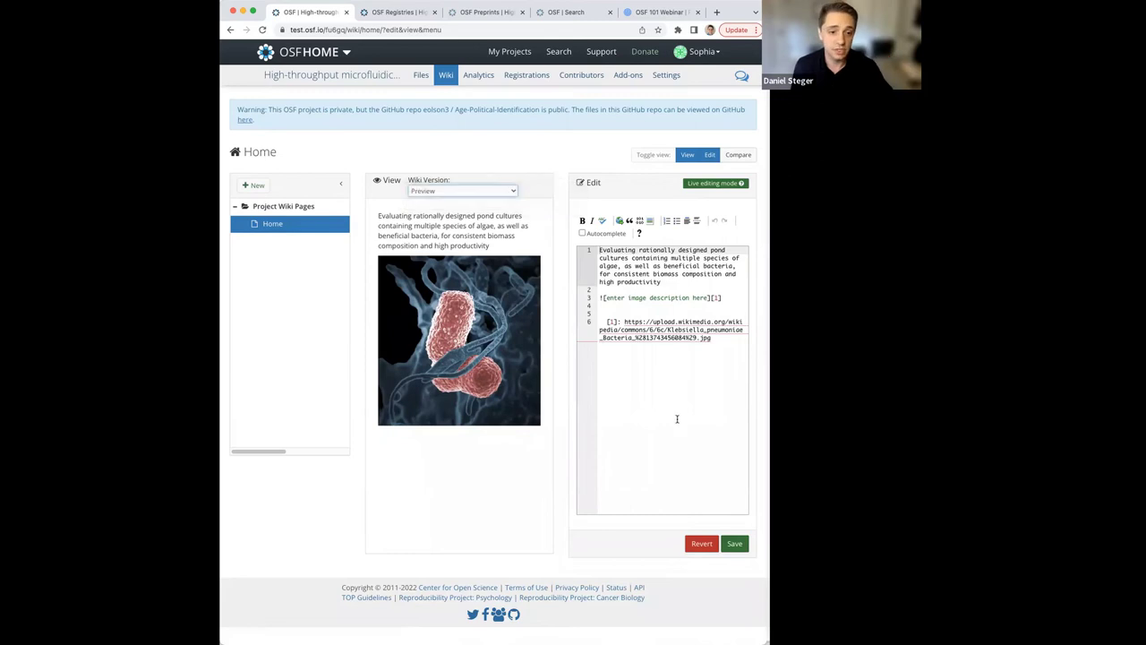
click(622, 311)
text(make a)
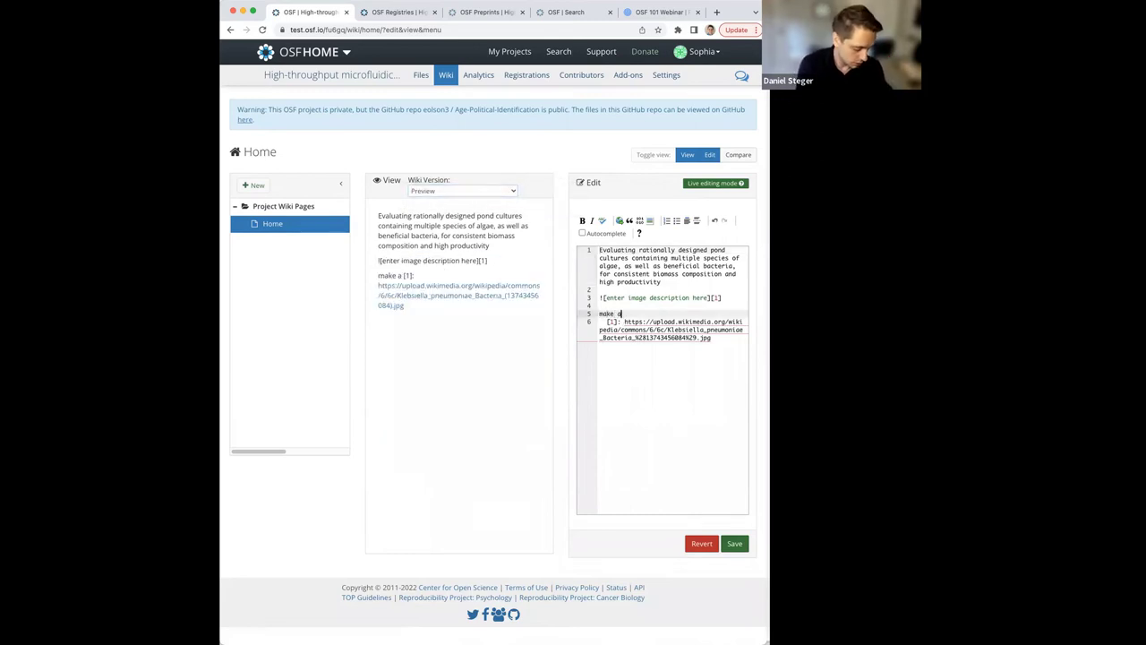
text( change here:)
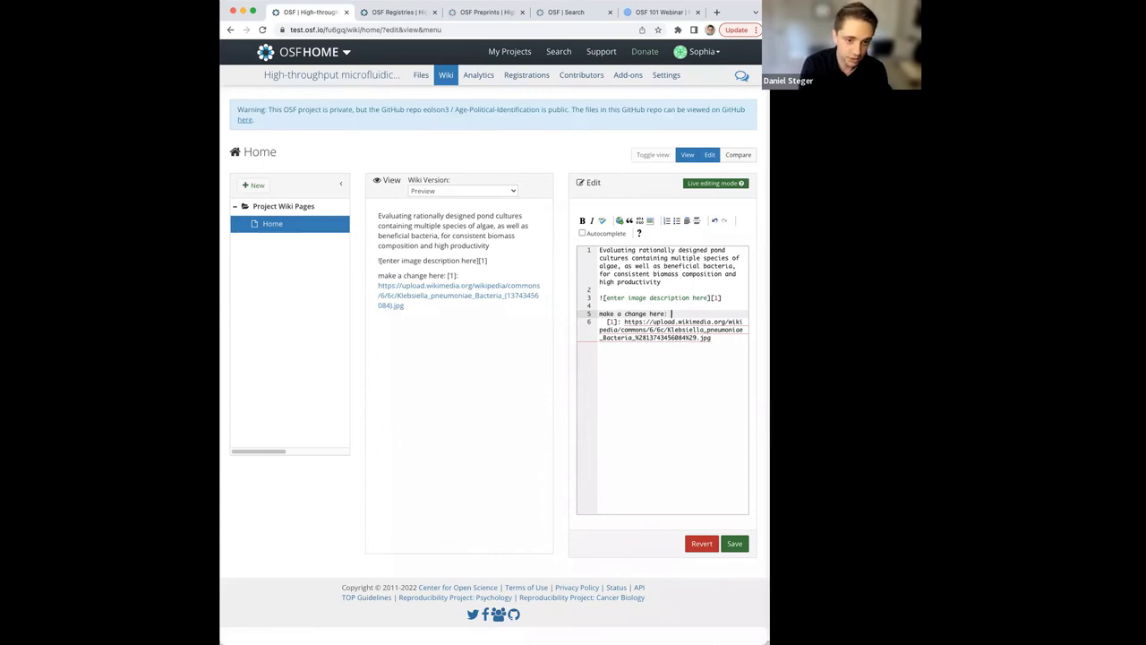
key(Return)
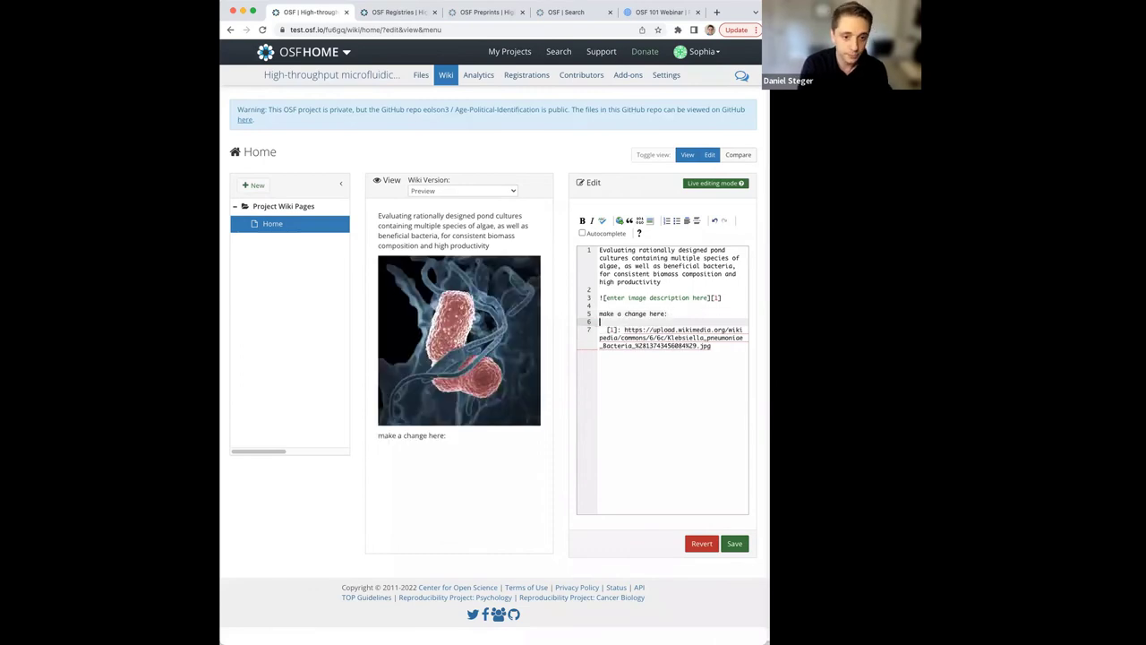
click(734, 543)
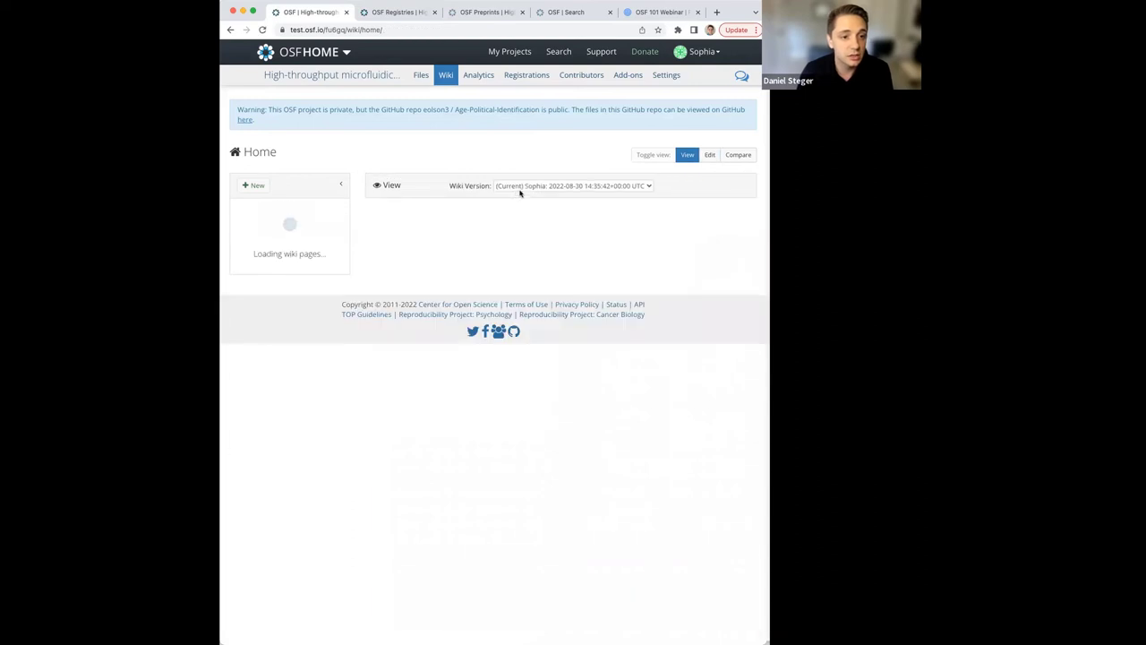
View Home wiki version 1, switch back to Current, and reopen the editor beside the view.
click(522, 187)
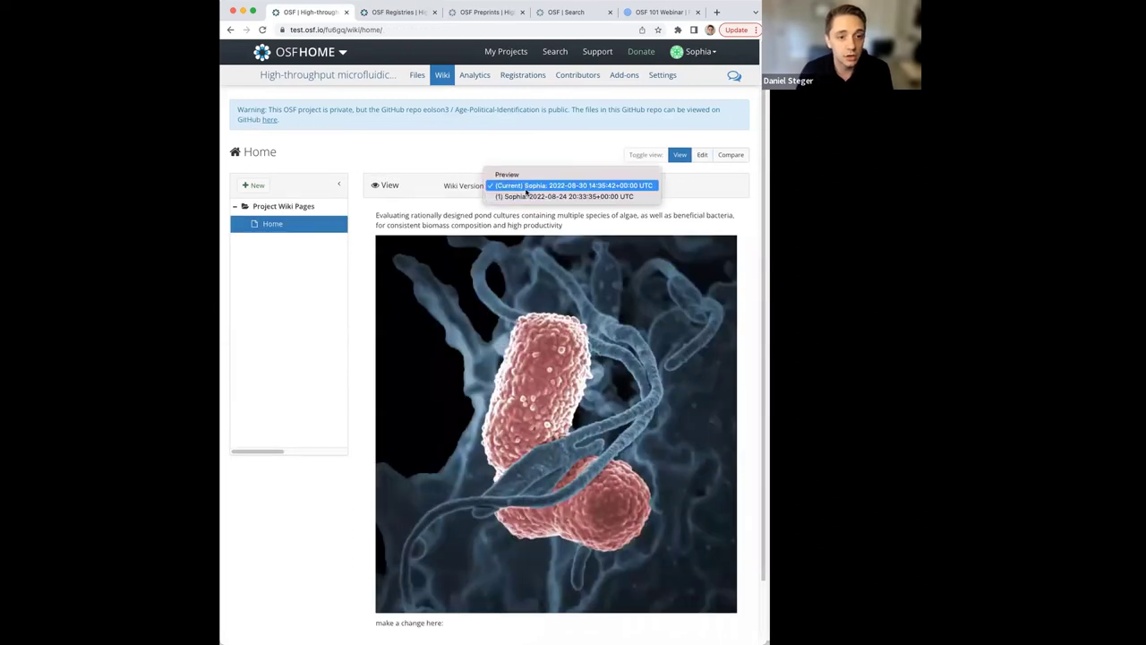
click(528, 197)
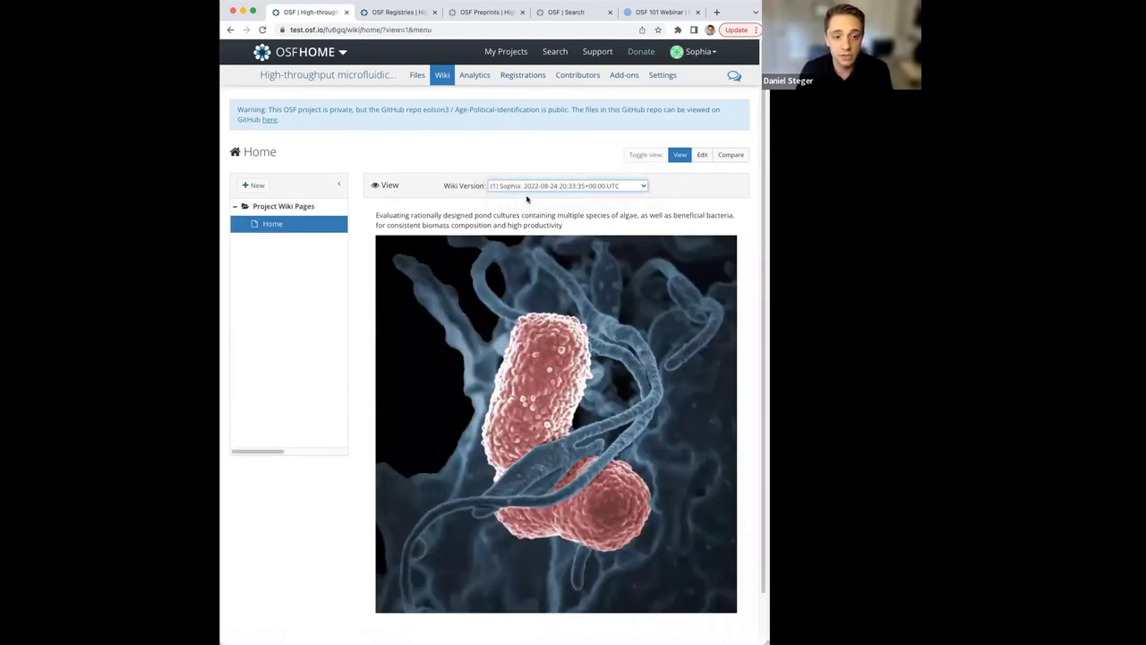
scroll(662, 404, down, 1)
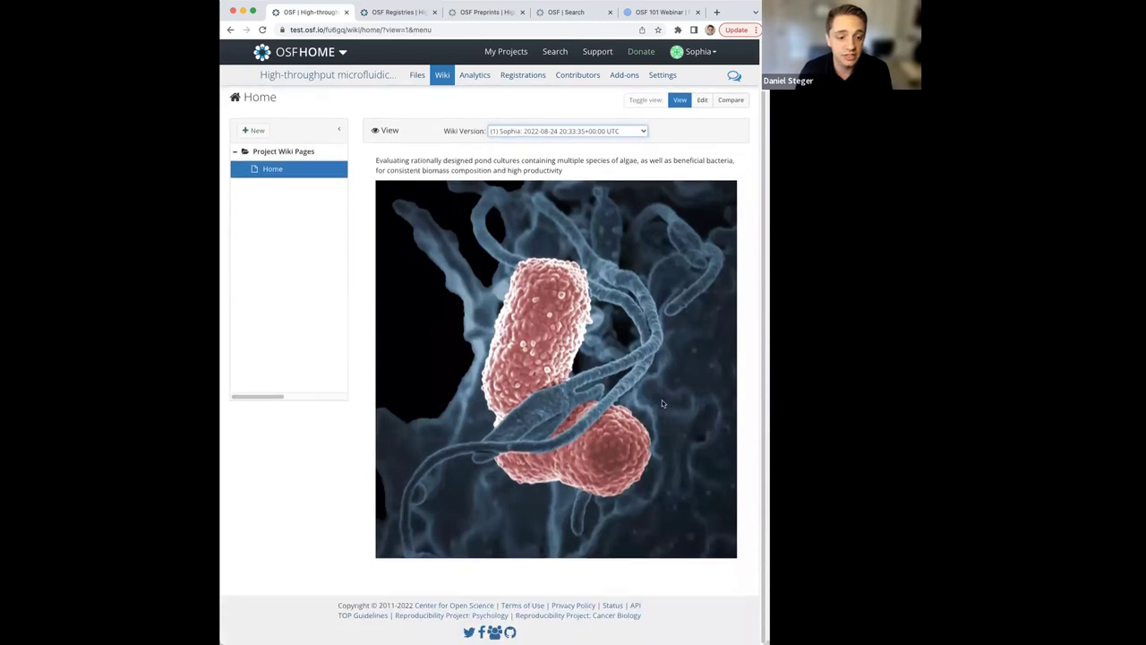
click(624, 132)
click(615, 120)
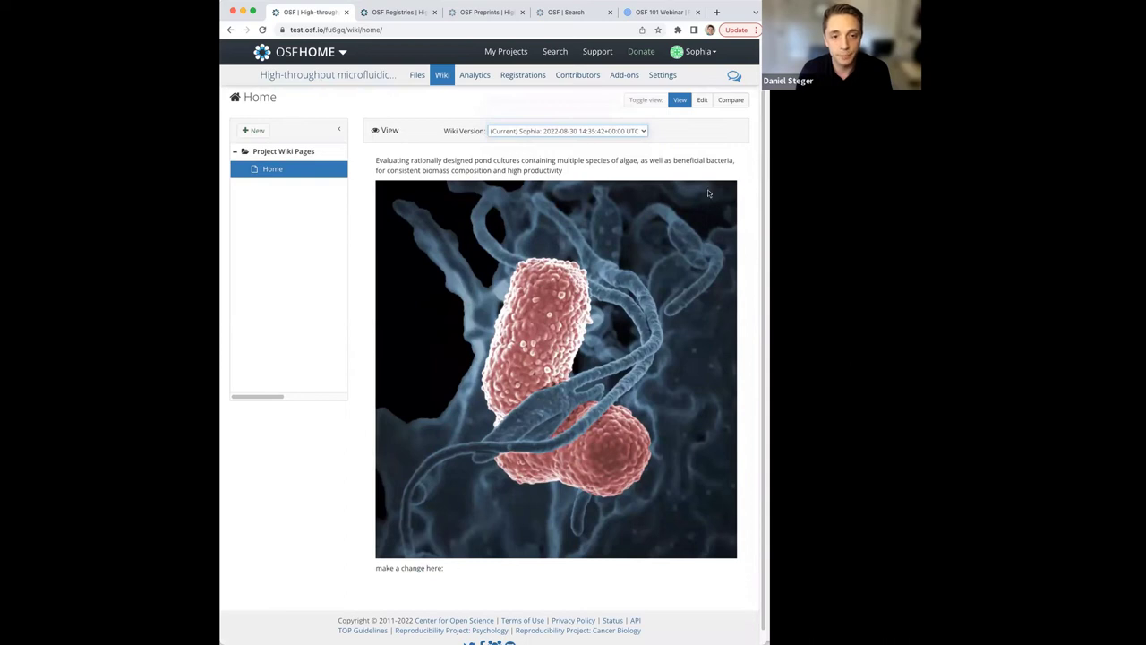
click(702, 101)
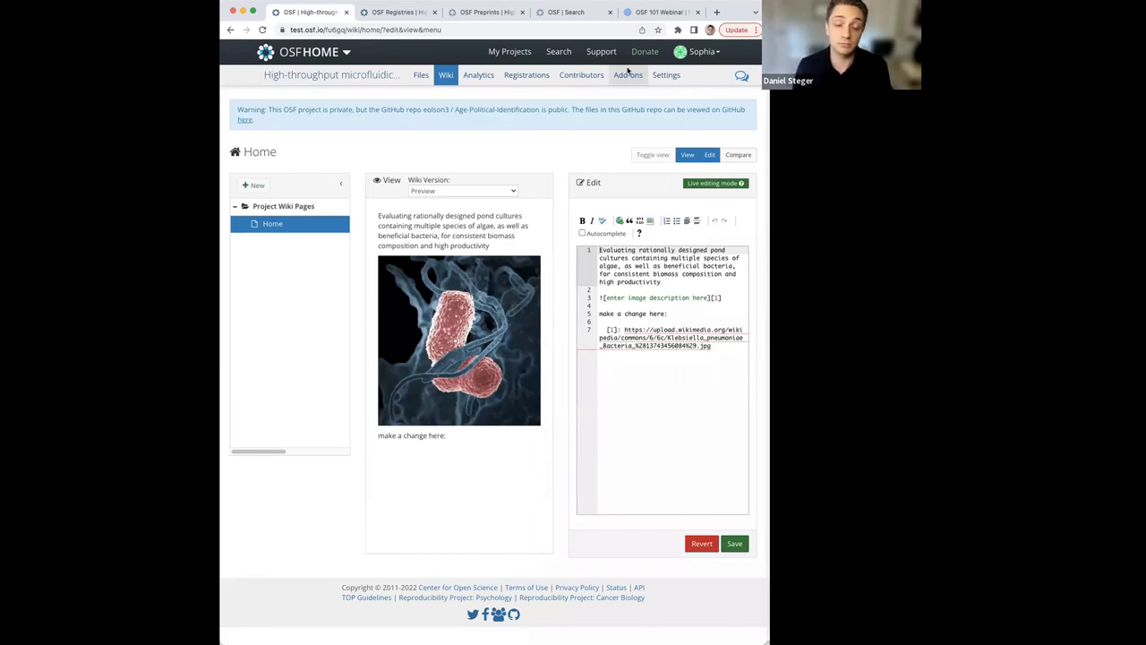
Go to the project's Add-ons page and highlight figshare in the add-on list.
click(351, 78)
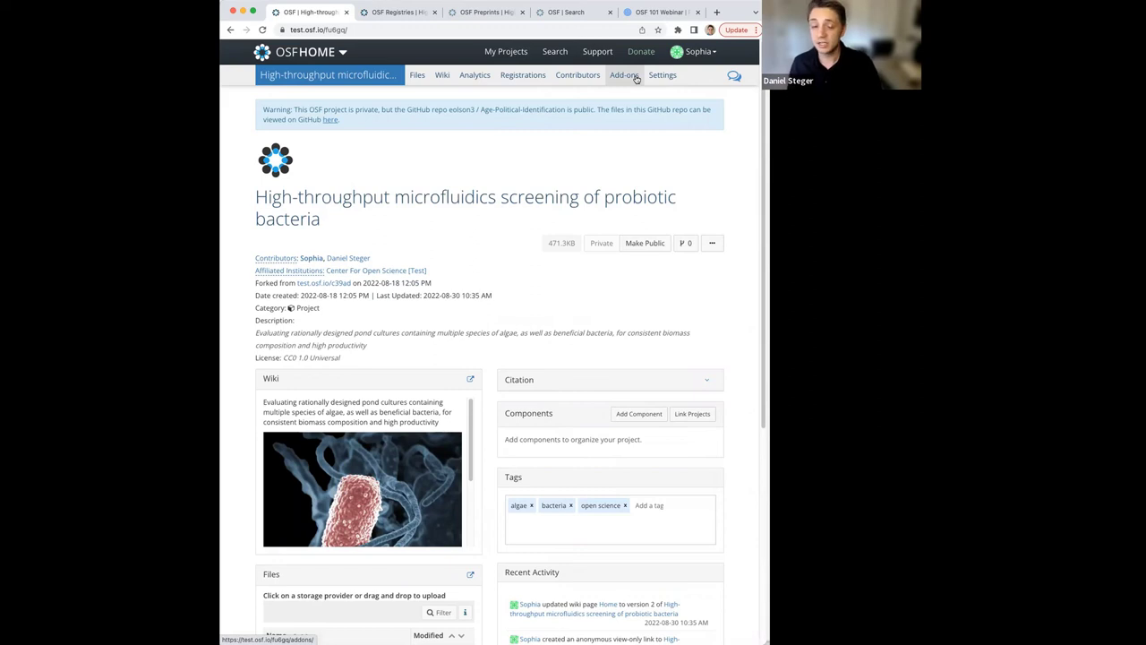
click(624, 75)
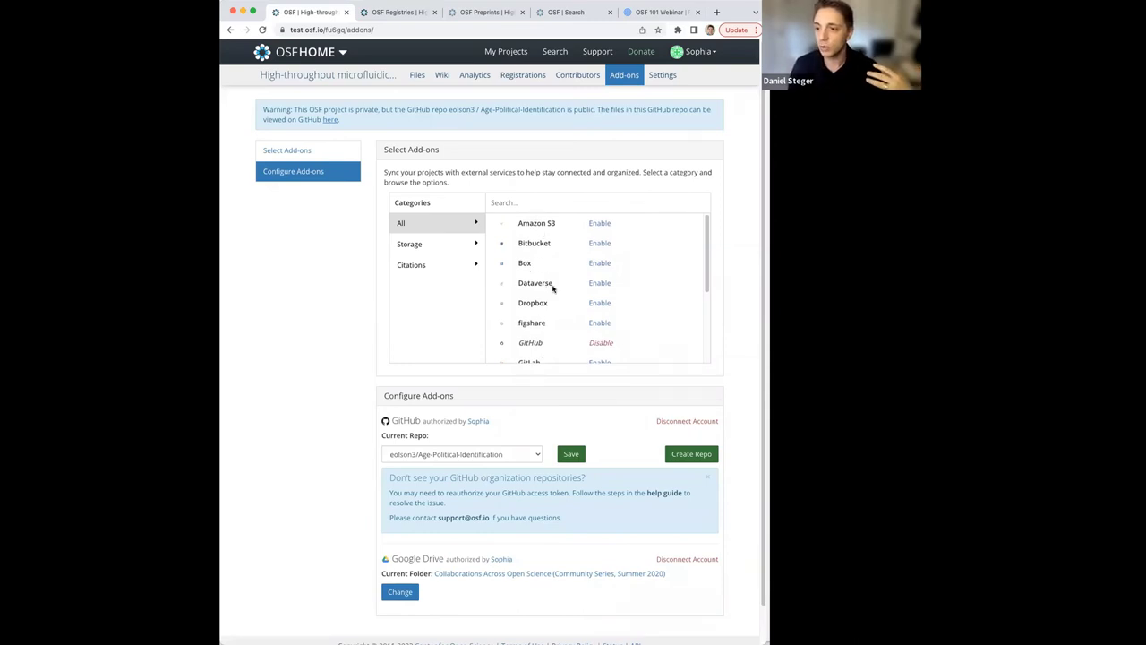
scroll(573, 327, down, 1)
scroll(578, 329, down, 1)
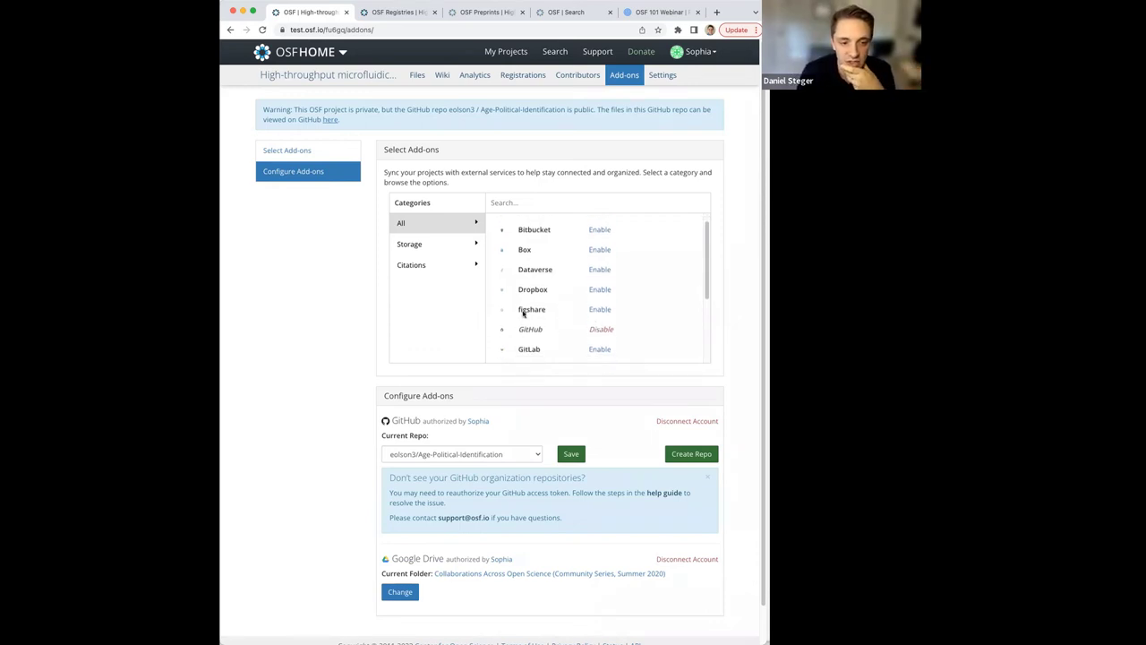
drag(517, 310, 548, 311)
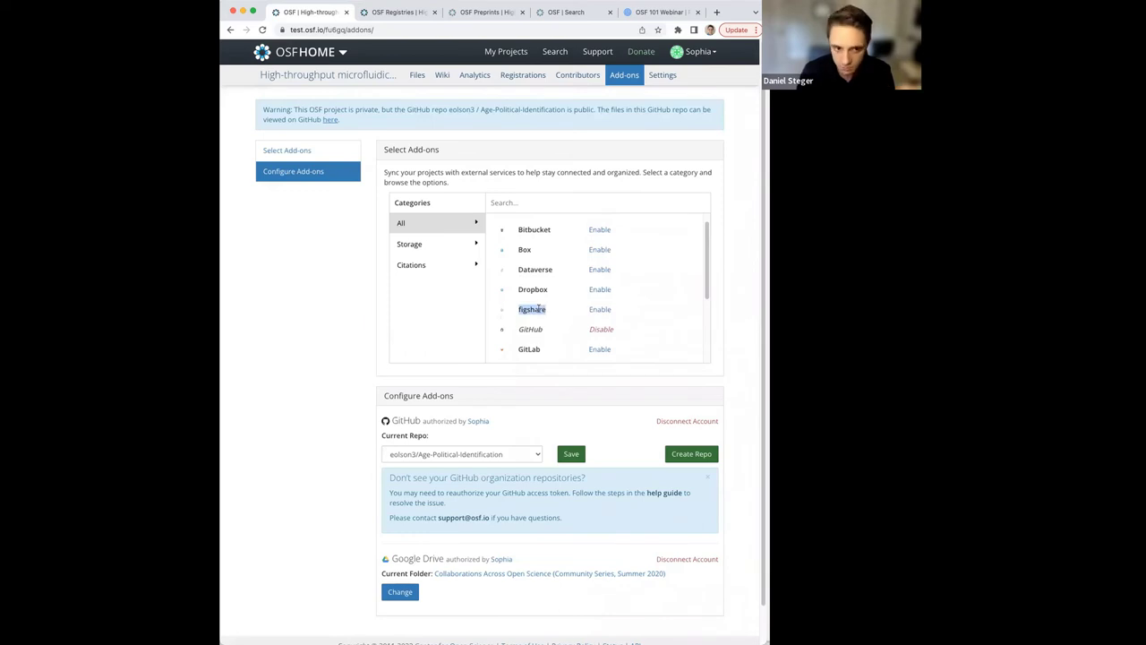
click(598, 311)
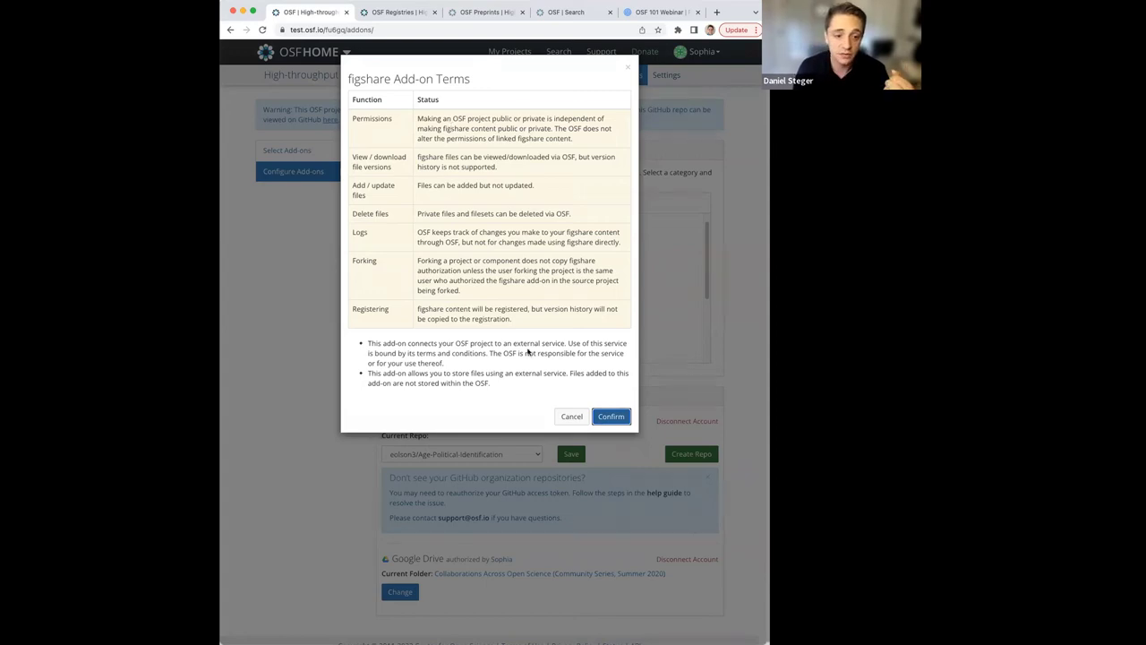
click(569, 417)
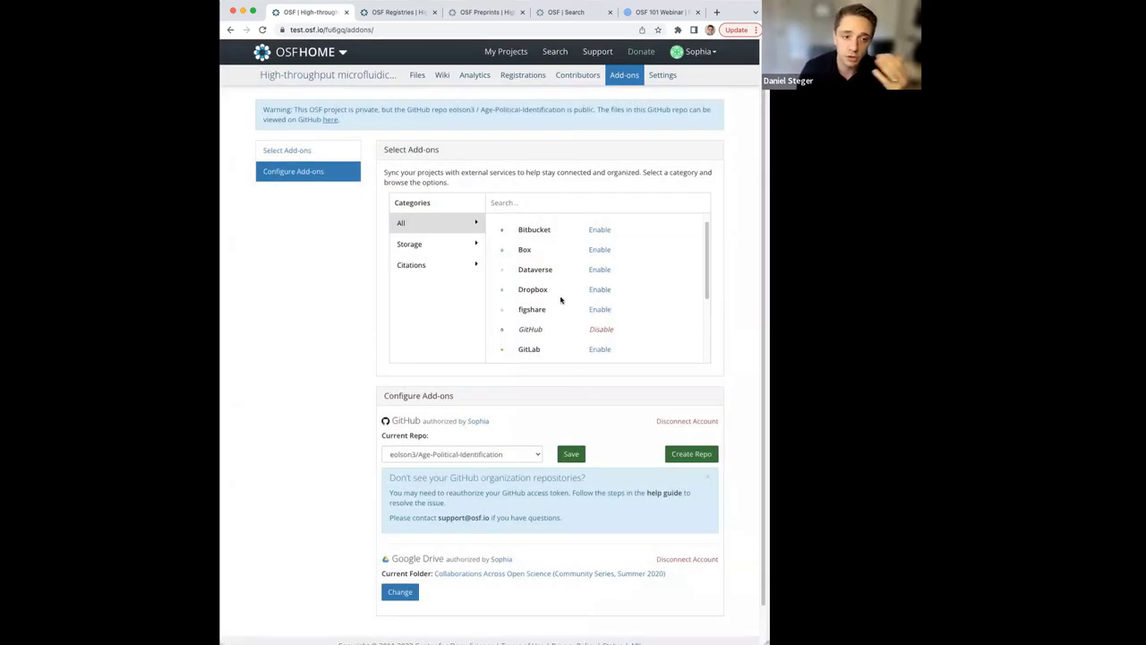
scroll(538, 269, down, 2)
scroll(544, 329, down, 4)
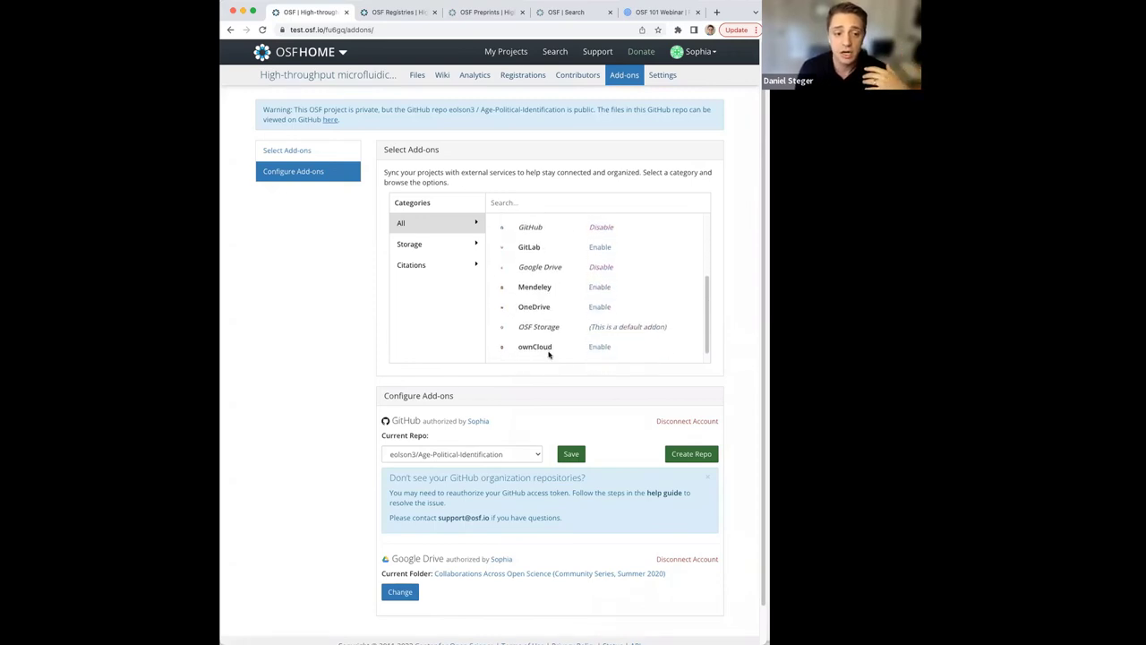
scroll(549, 355, down, 1)
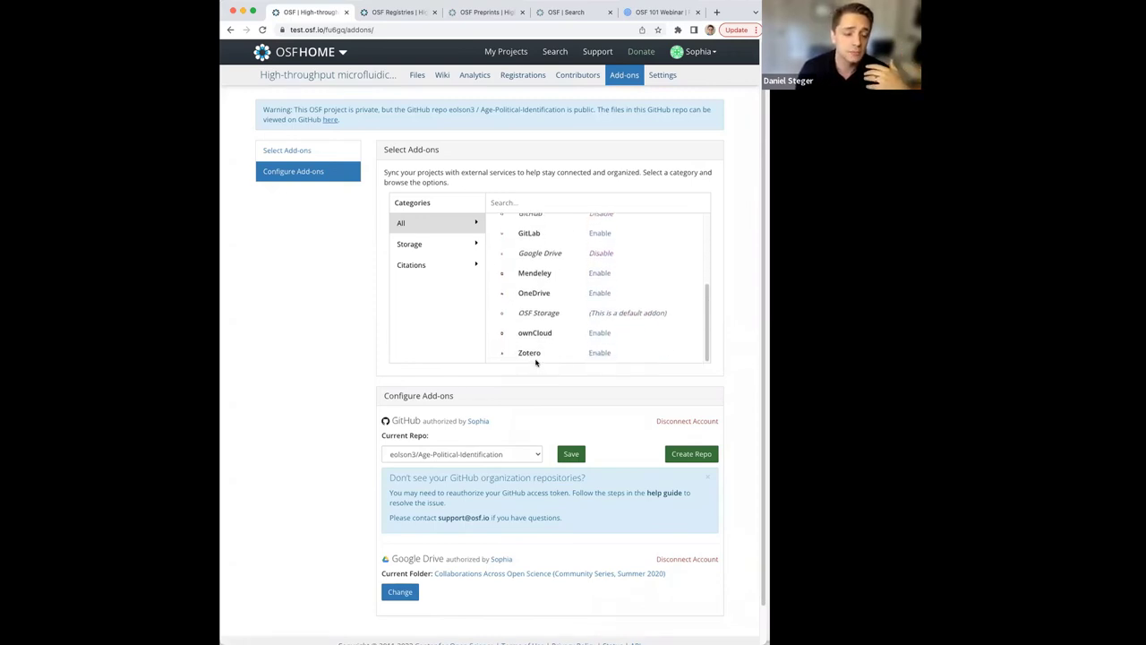
scroll(537, 358, up, 7)
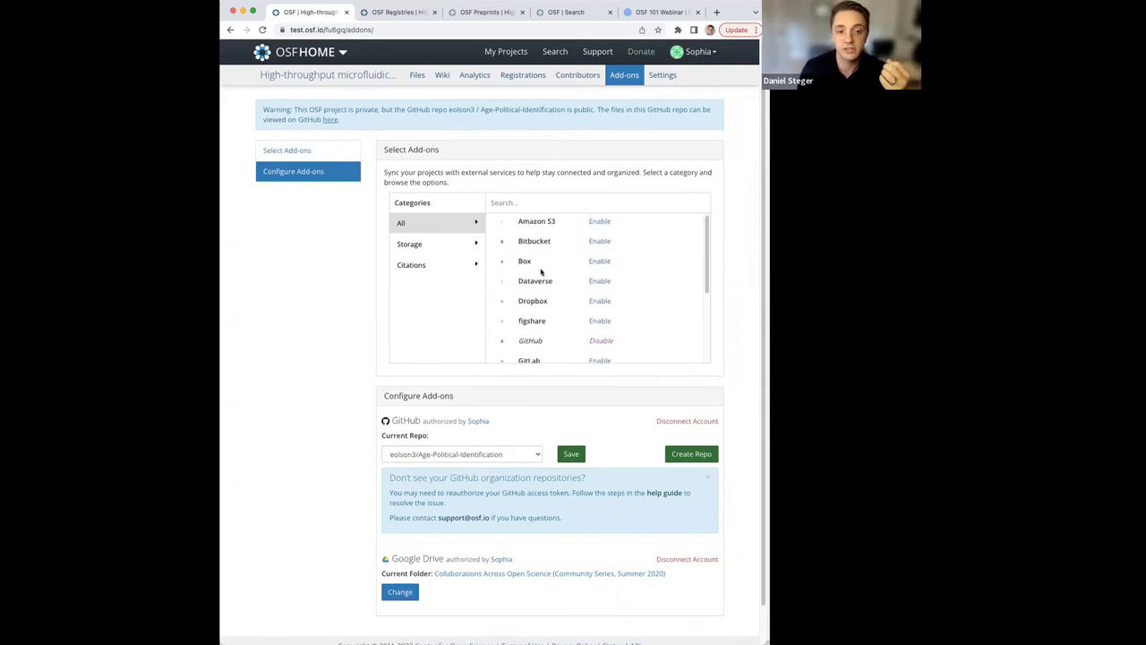
scroll(553, 294, up, 1)
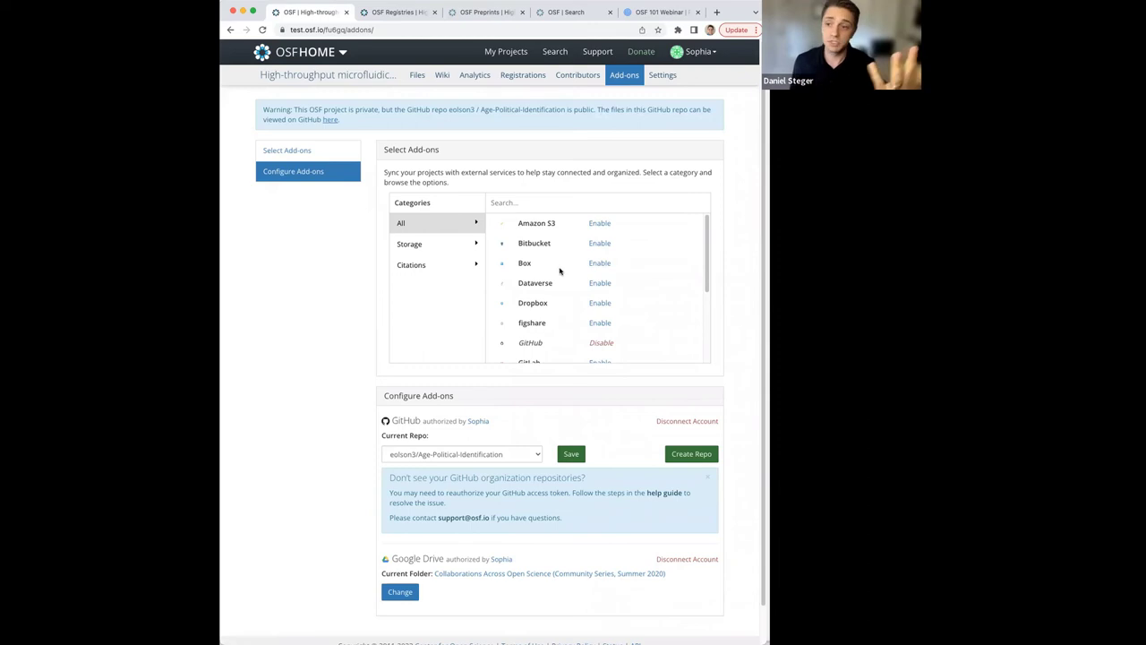
click(599, 324)
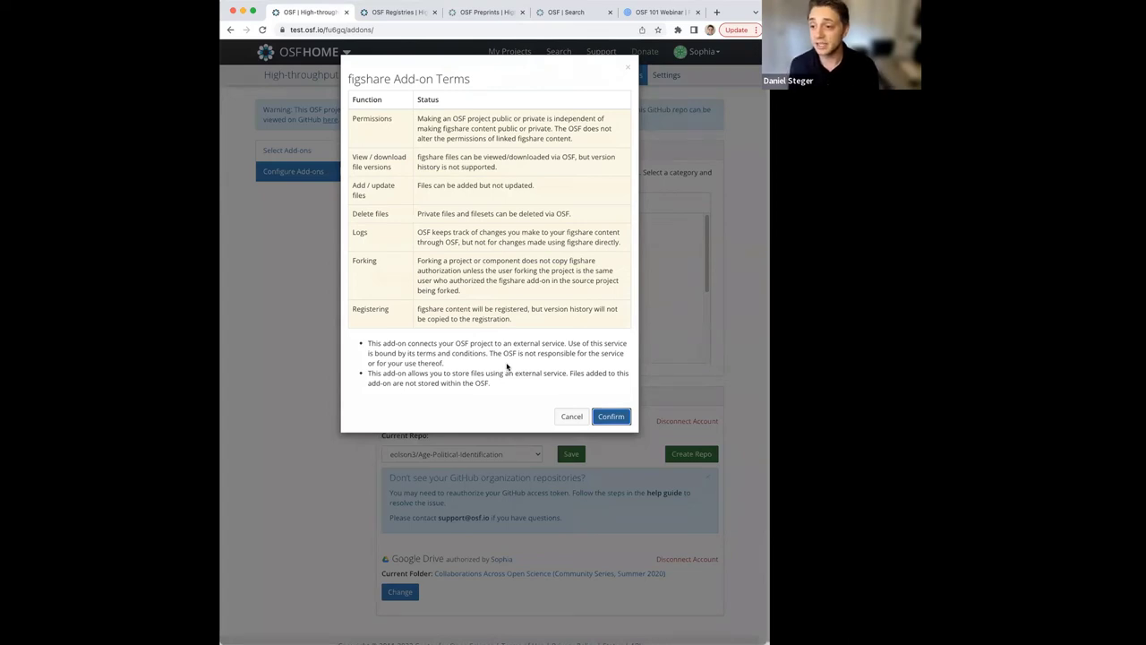
click(571, 417)
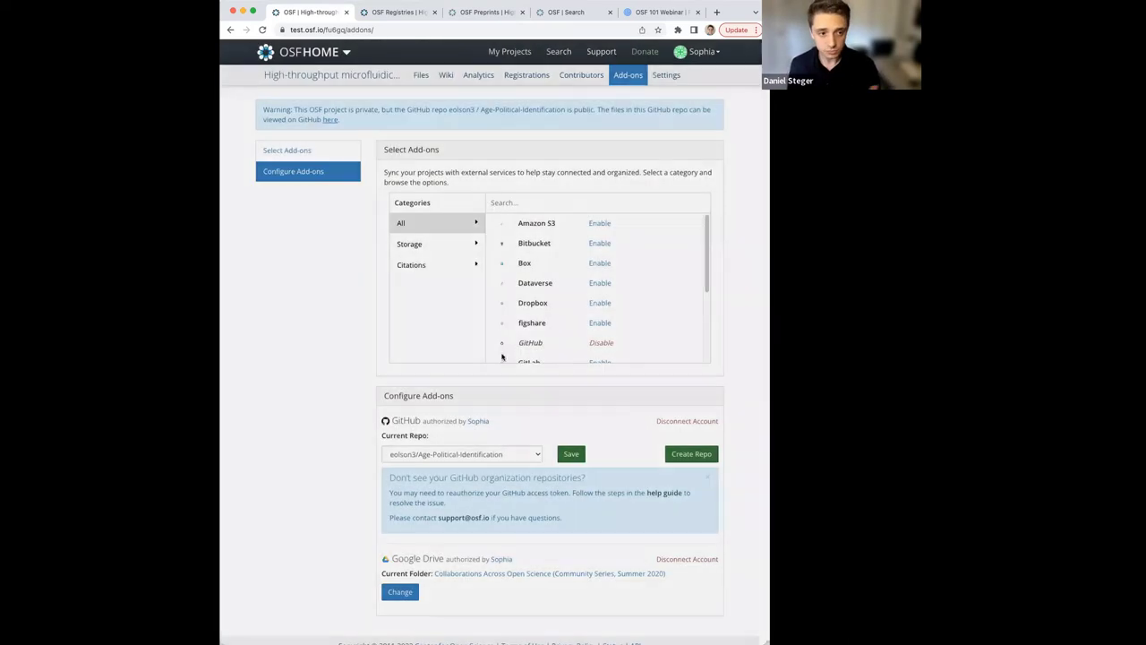
Expand the project's GitHub storage and open .coveragerc to view its [run] and [report] settings.
click(324, 77)
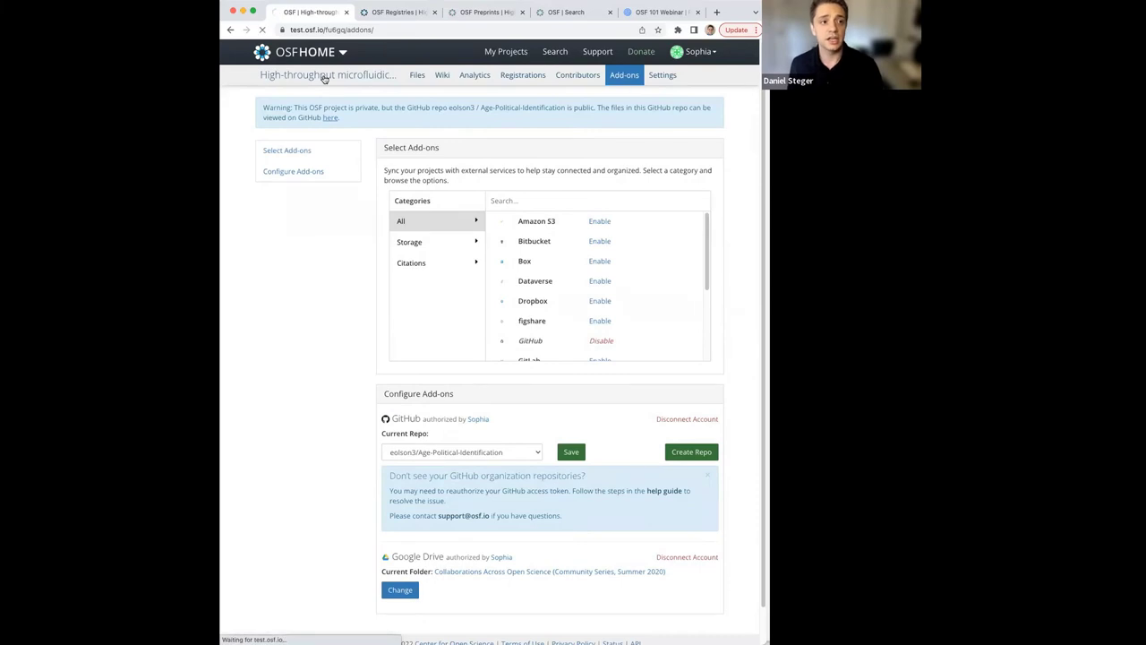
scroll(393, 507, down, 1)
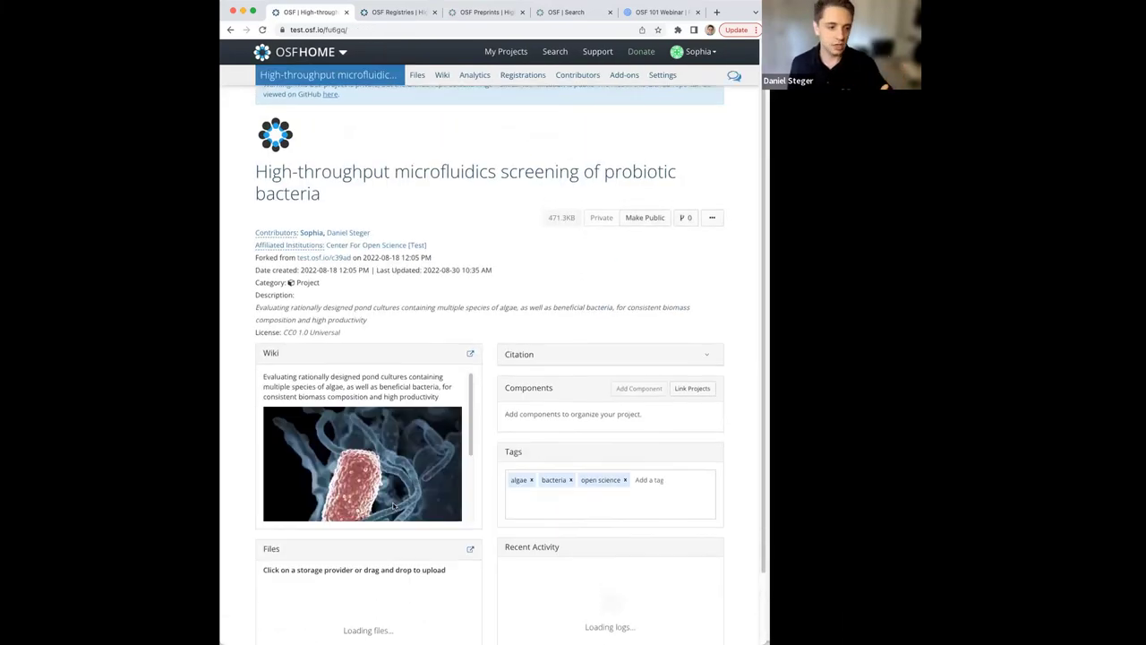
scroll(391, 519, down, 3)
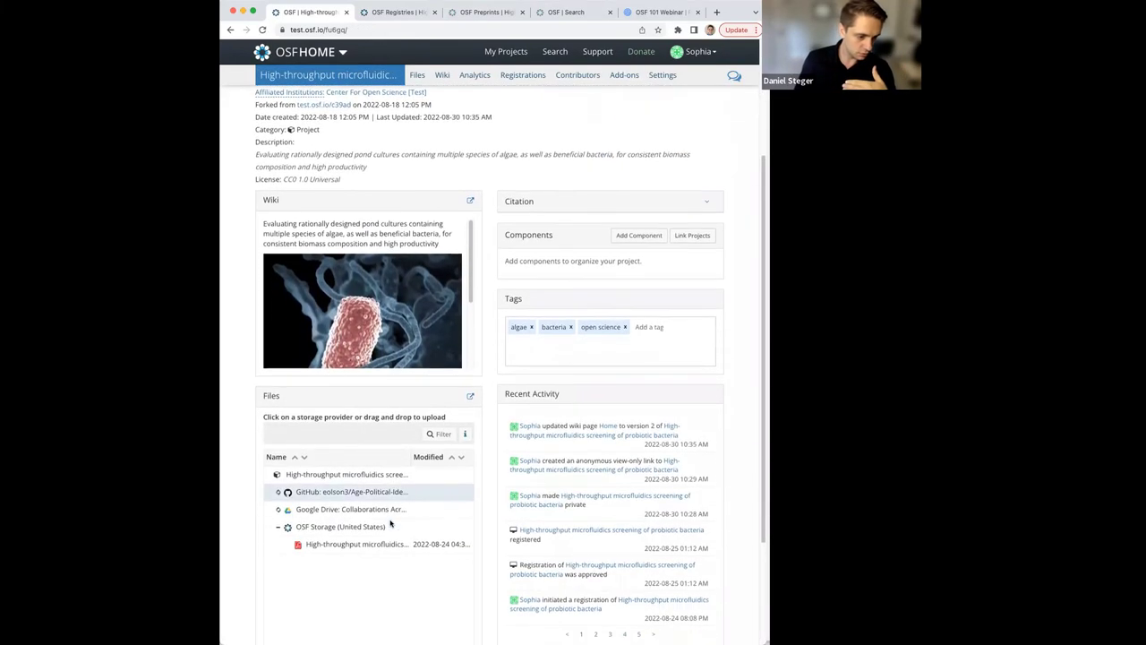
scroll(391, 524, down, 1)
click(340, 458)
scroll(347, 502, down, 1)
scroll(346, 505, down, 1)
scroll(346, 507, up, 2)
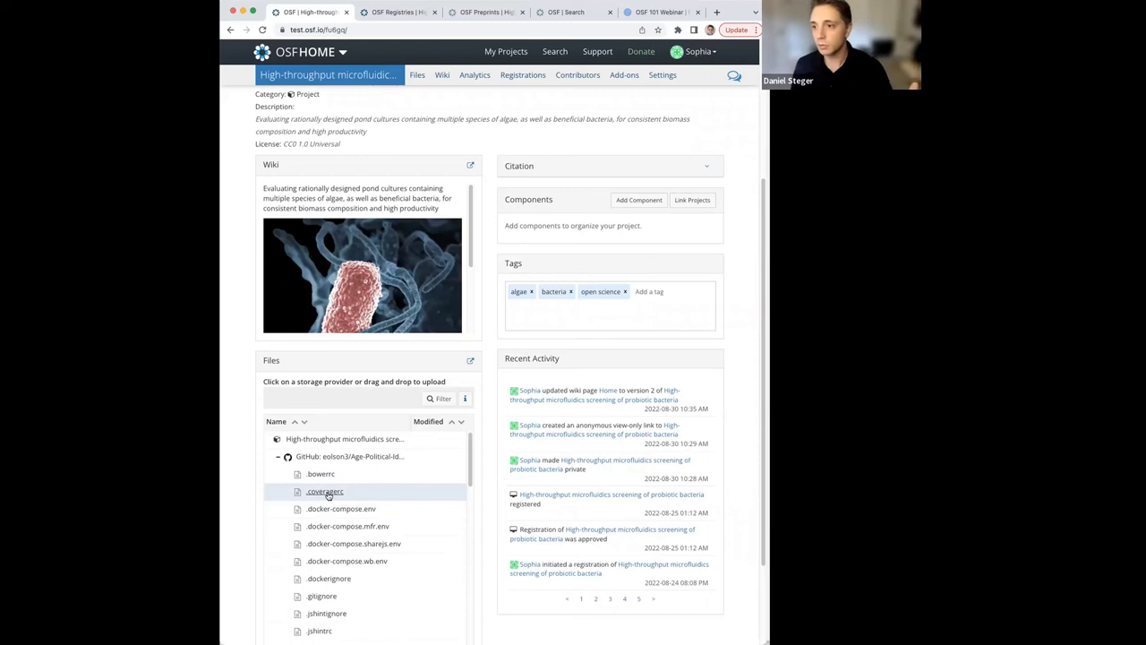
click(325, 492)
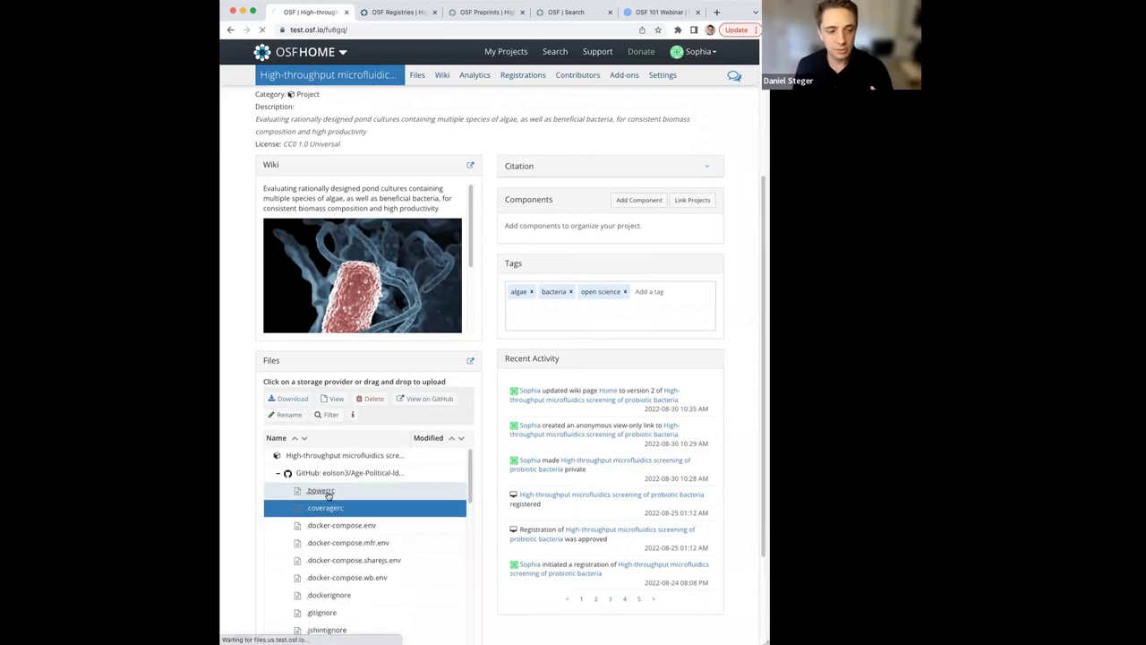
click(336, 398)
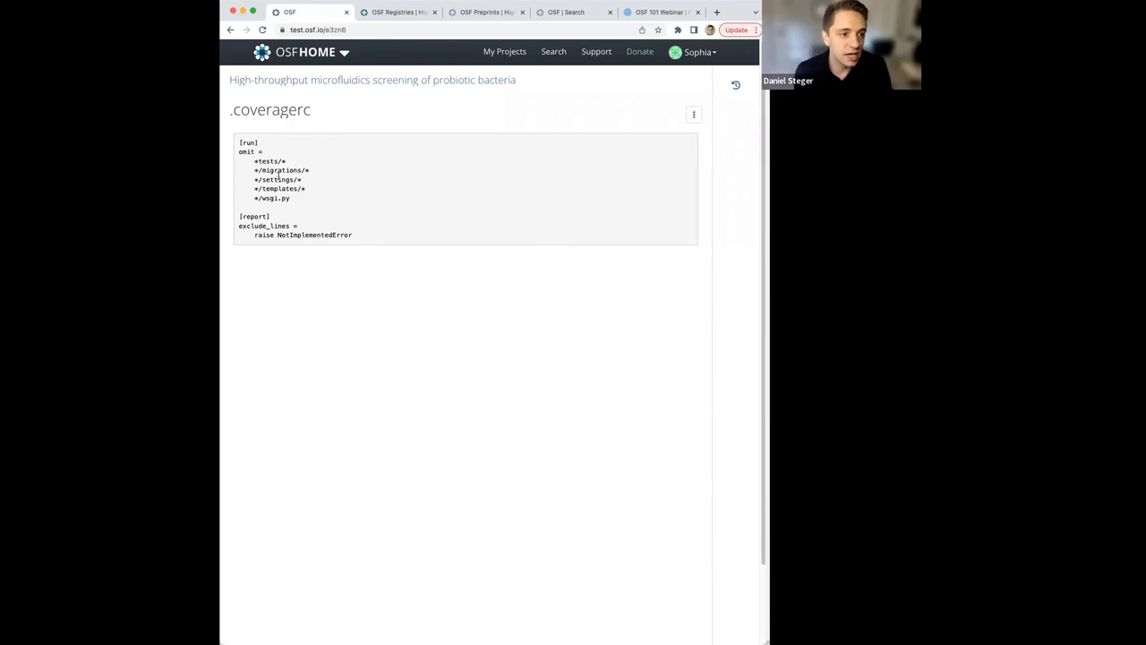
Highlight the */migrations/* line in .coveragerc, then return to the project overview.
drag(309, 170, 252, 171)
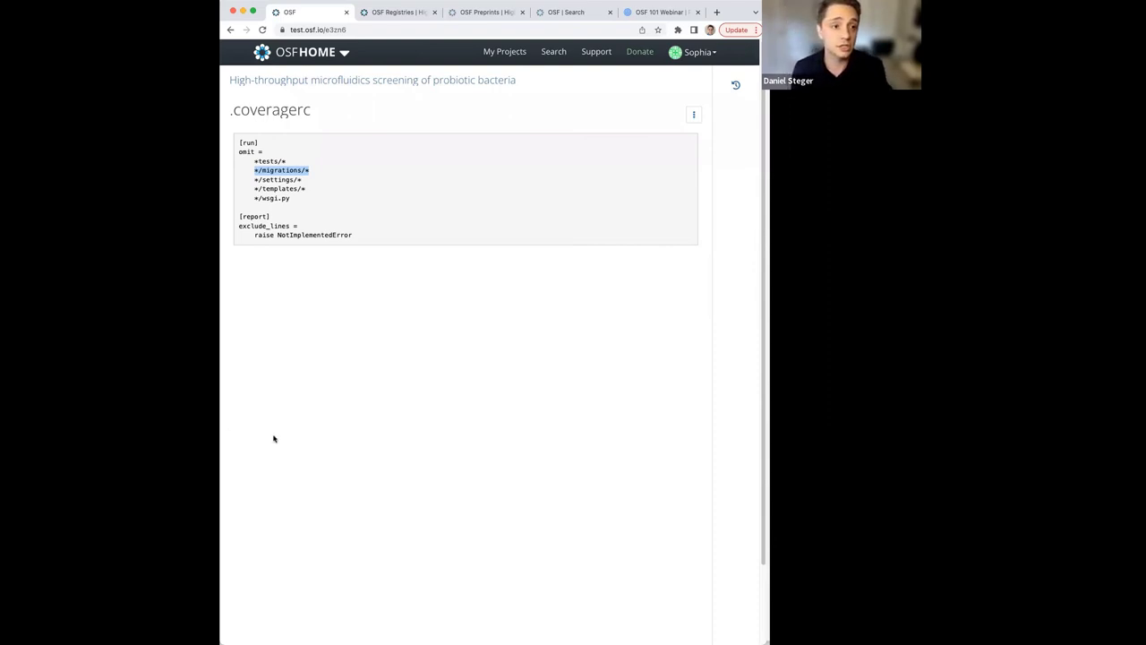
click(231, 30)
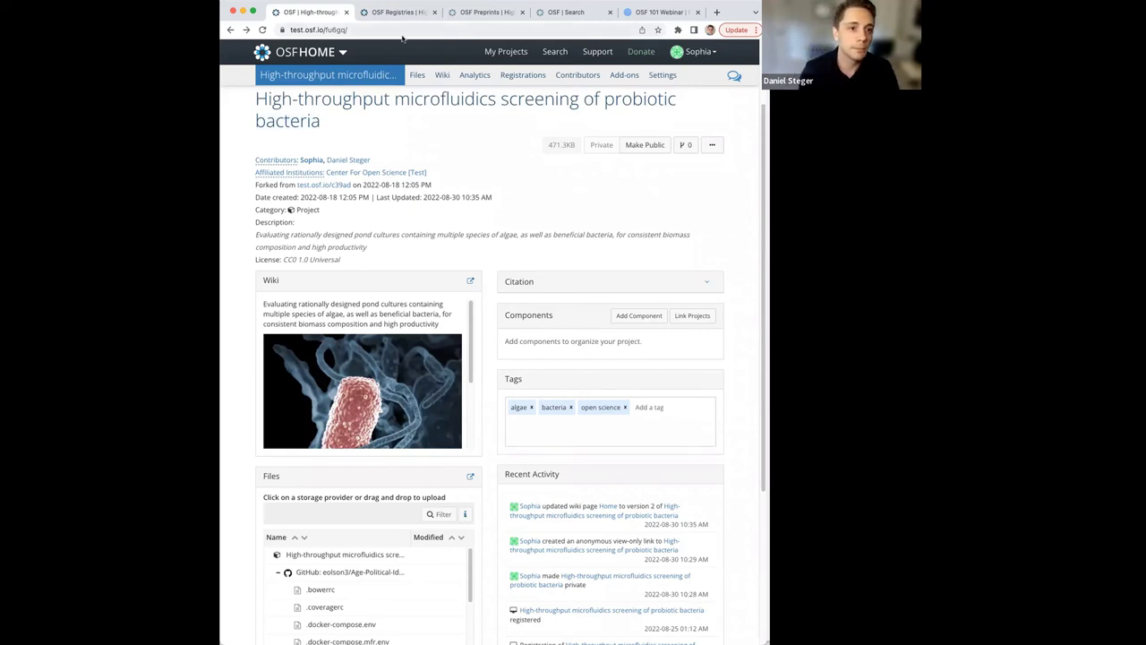
Go to the High-throughput microfluidics project's Settings page from the project navigation bar.
scroll(698, 140, up, 3)
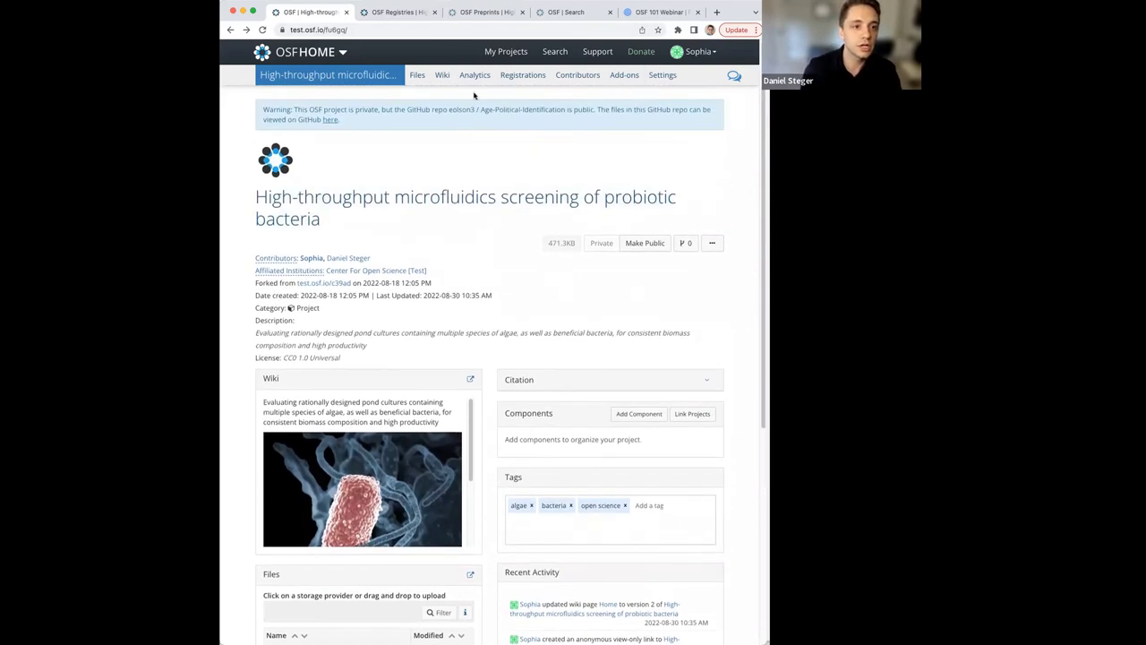
click(642, 413)
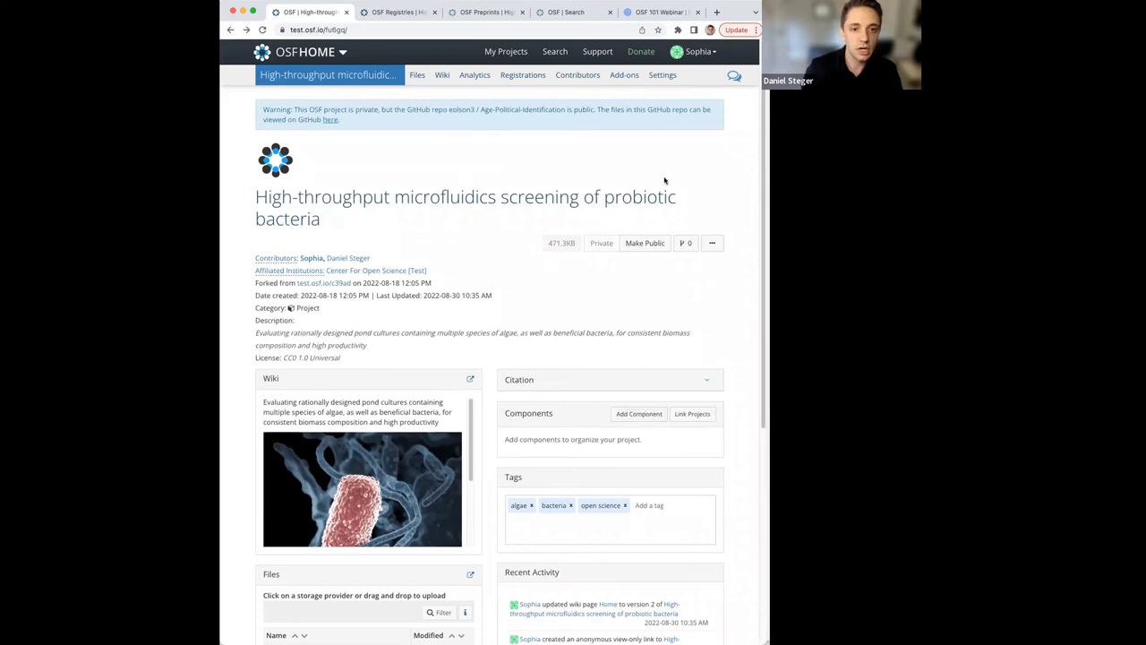
click(674, 82)
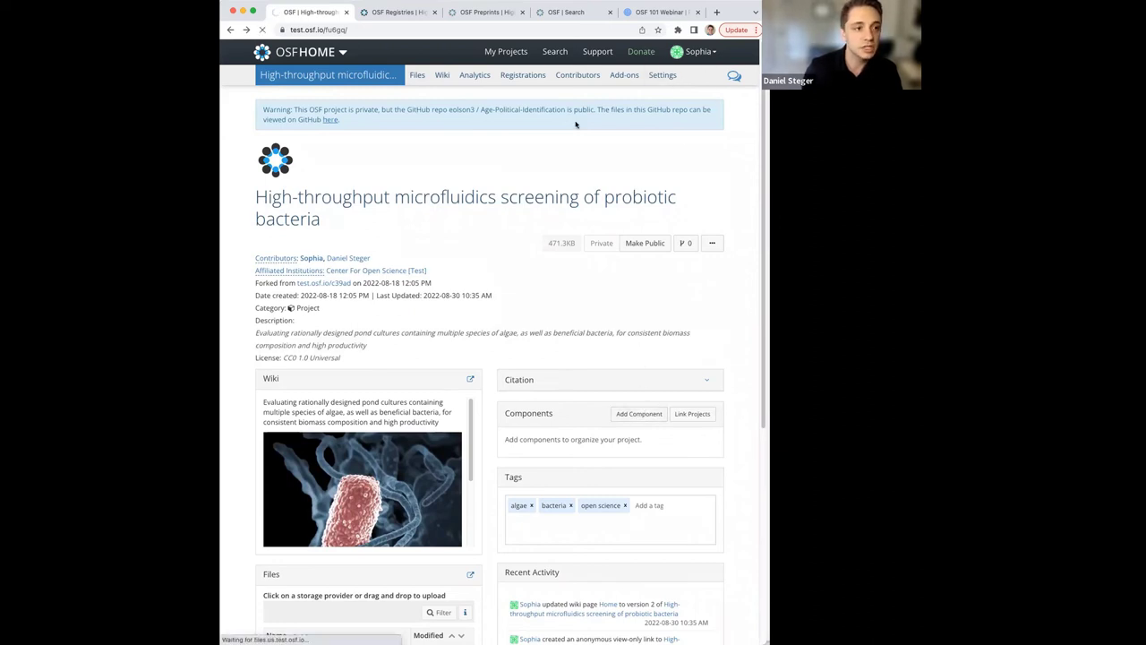
Return to the probiotic bacteria project's overview page, last updated 2022-08-30.
click(231, 29)
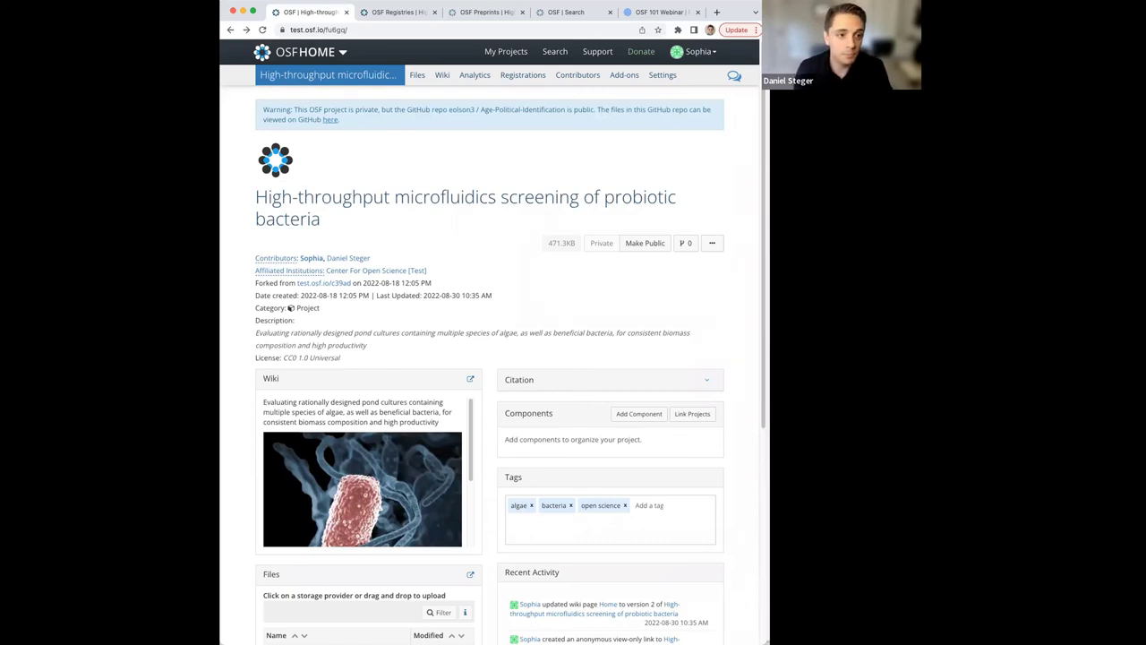
Delete the anonymized 'Shared project link' view-only link from the Contributors page.
click(285, 260)
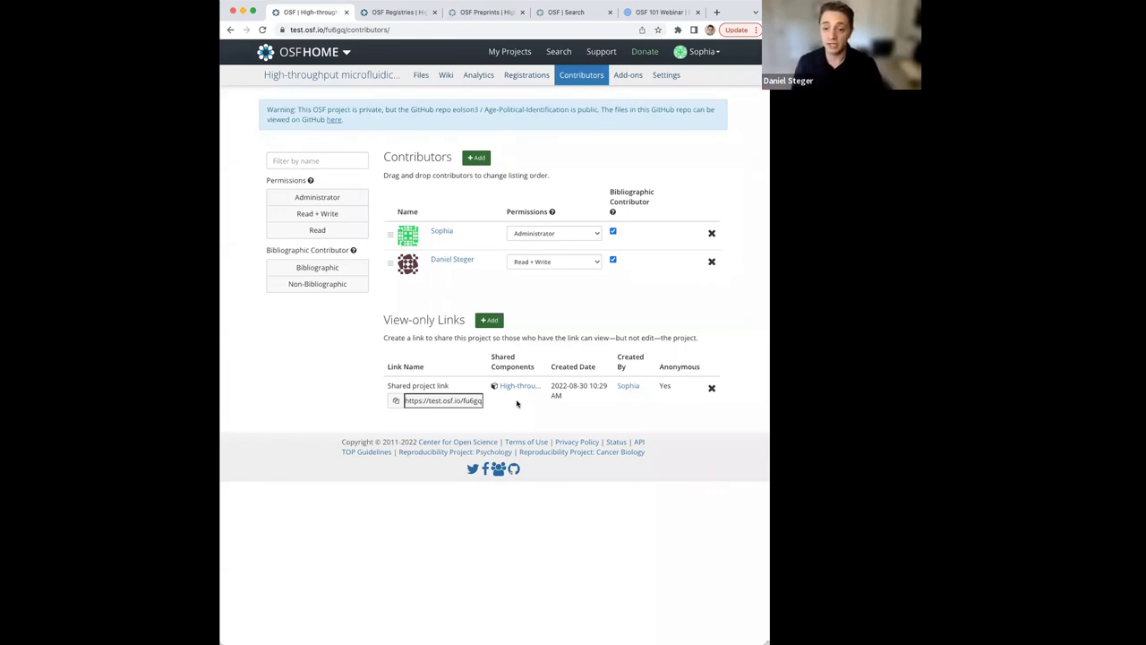
click(713, 389)
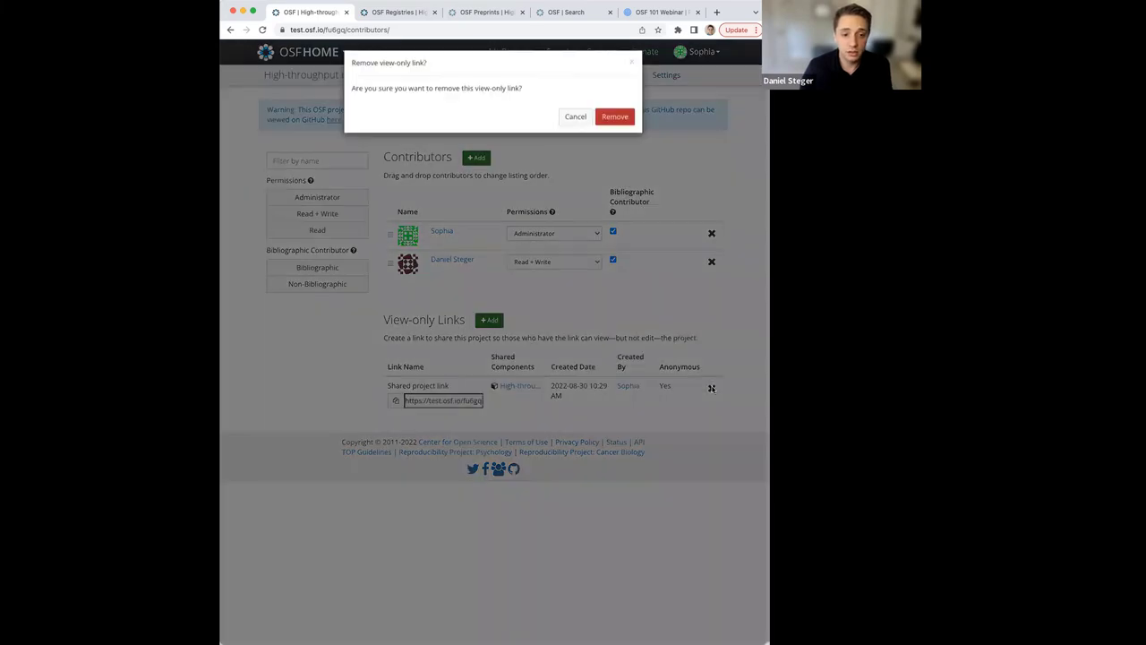
click(628, 127)
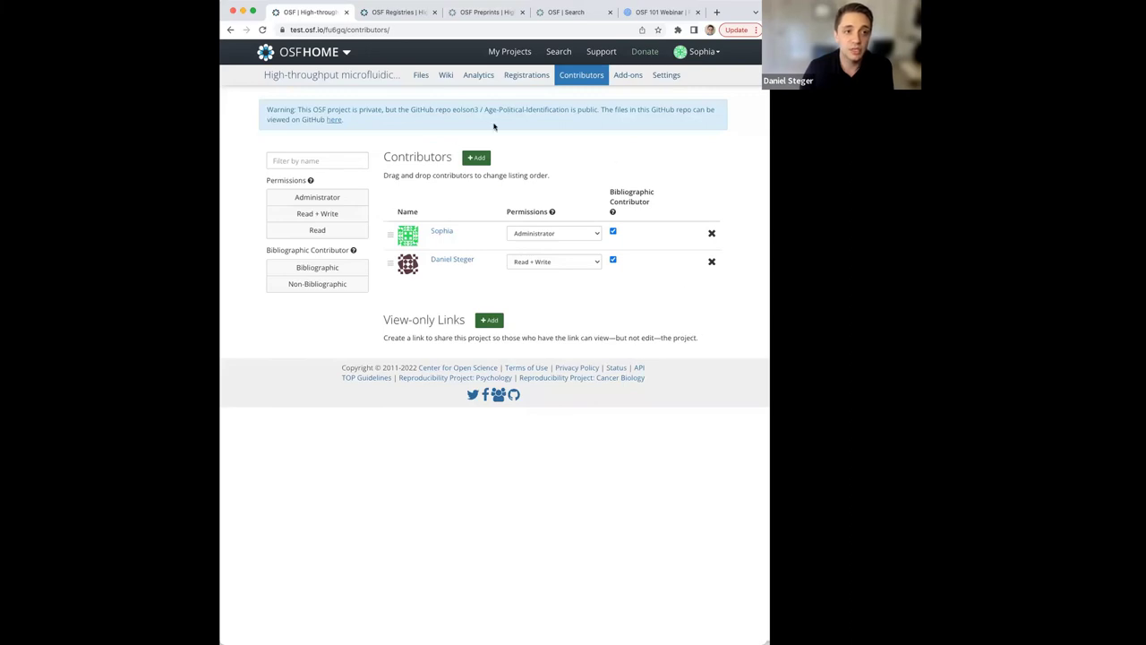
Go back to the project overview via the project title in the navigation bar.
click(356, 79)
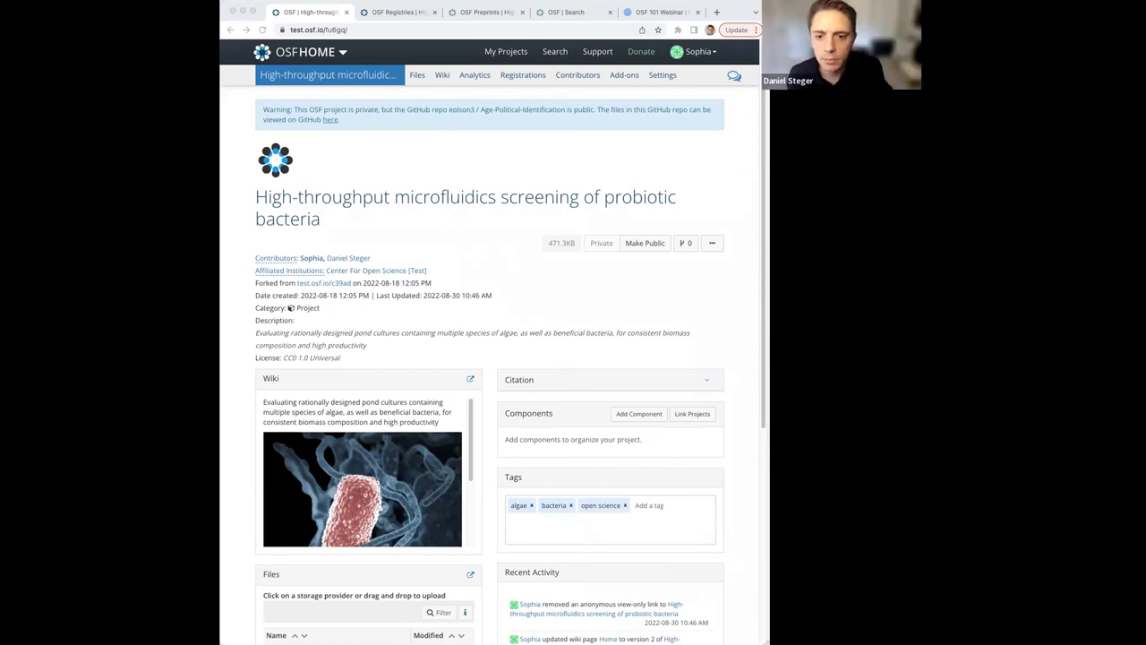
Switch to the reloaded 'OSF | Search' tab with an empty search box.
click(581, 12)
click(528, 292)
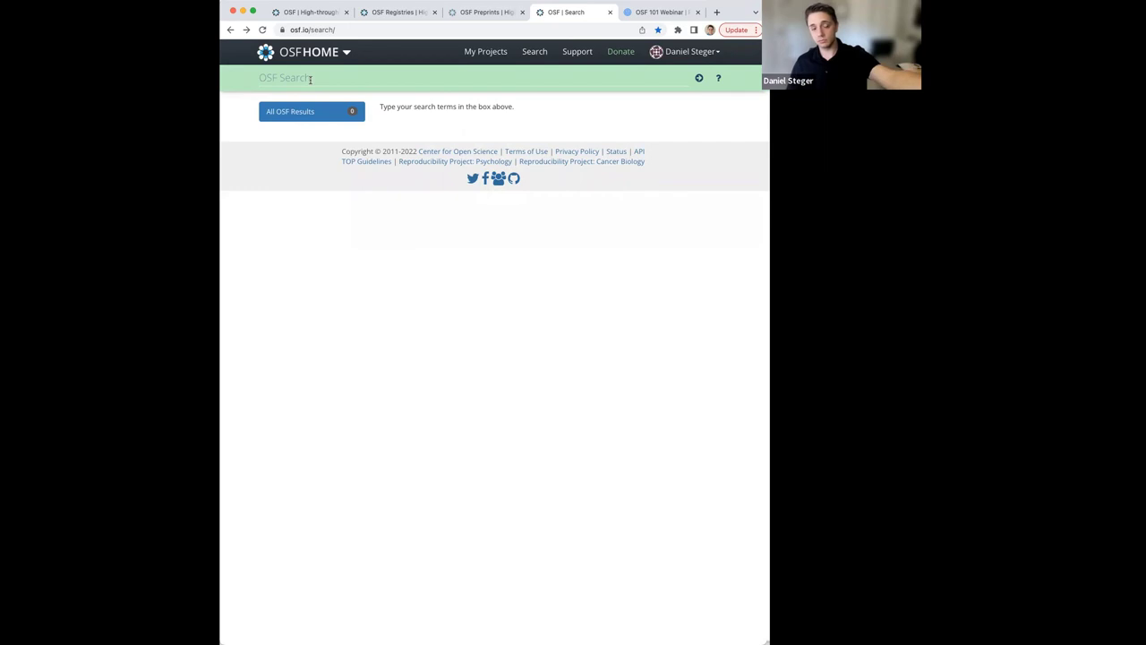
click(310, 78)
key(Escape)
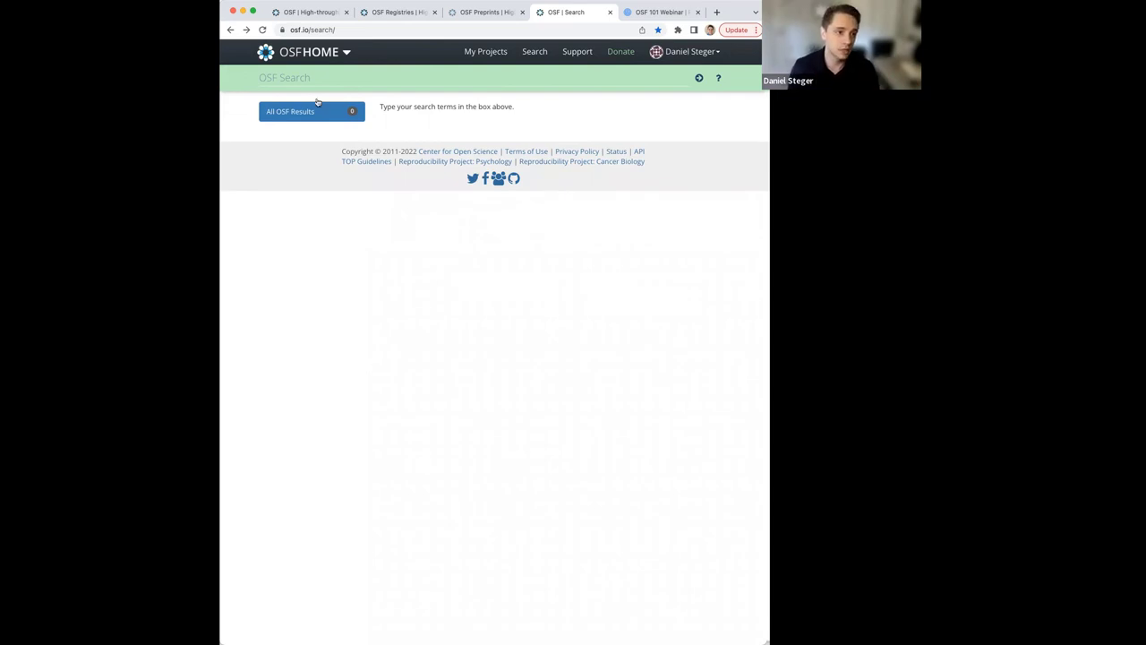
Search all of OSF for 'bacteria', returning 1402 results.
click(348, 80)
text(ba)
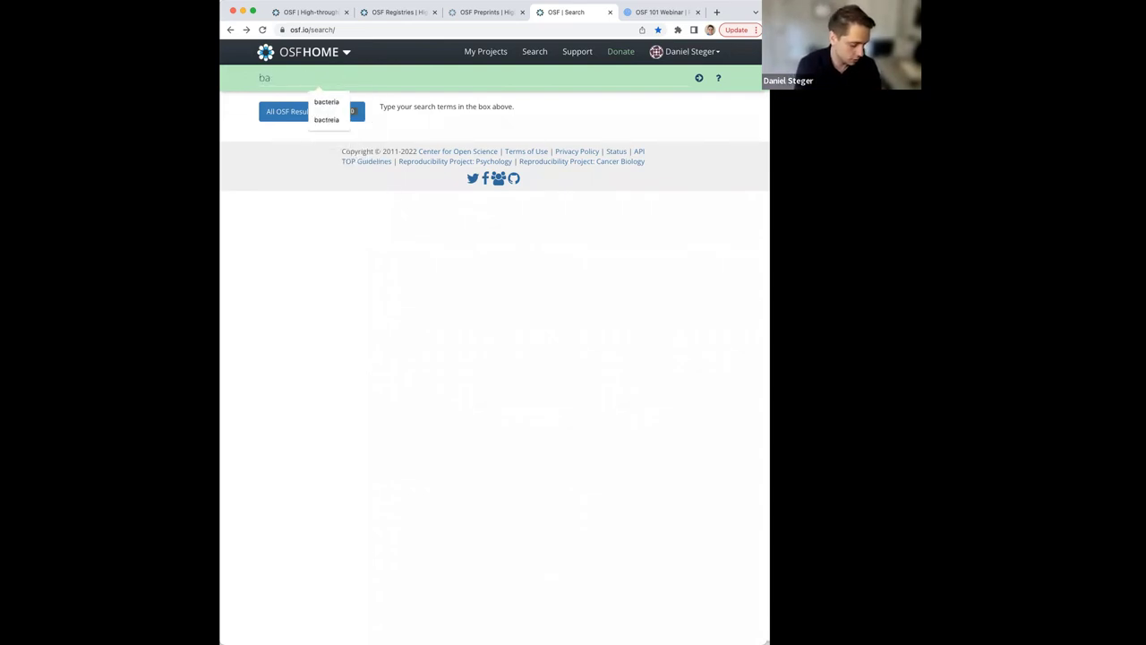
text(cteria)
key(Return)
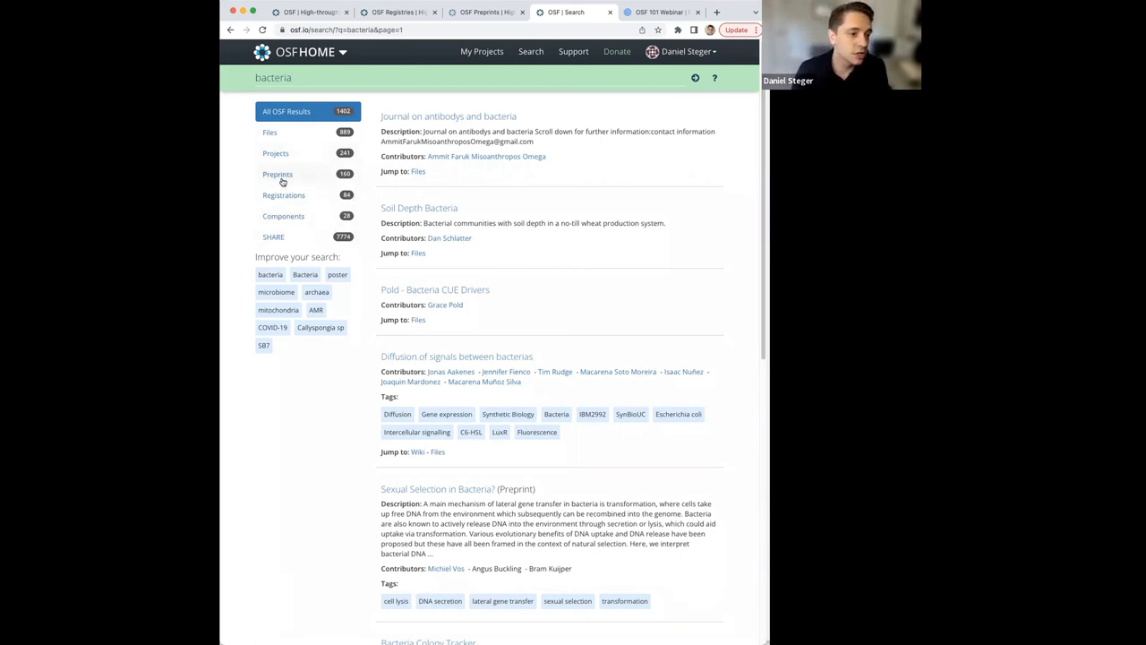
Narrow the bacteria results to bioRxiv preprints, then return to the probiotic bacteria project tab.
click(280, 176)
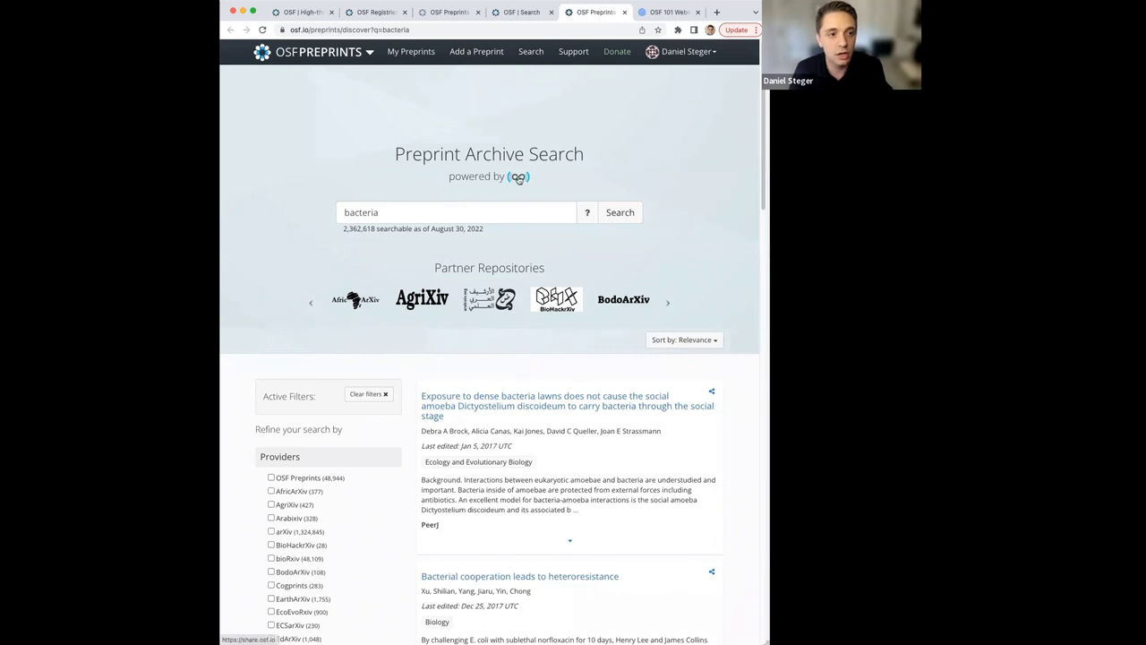
scroll(402, 492, down, 2)
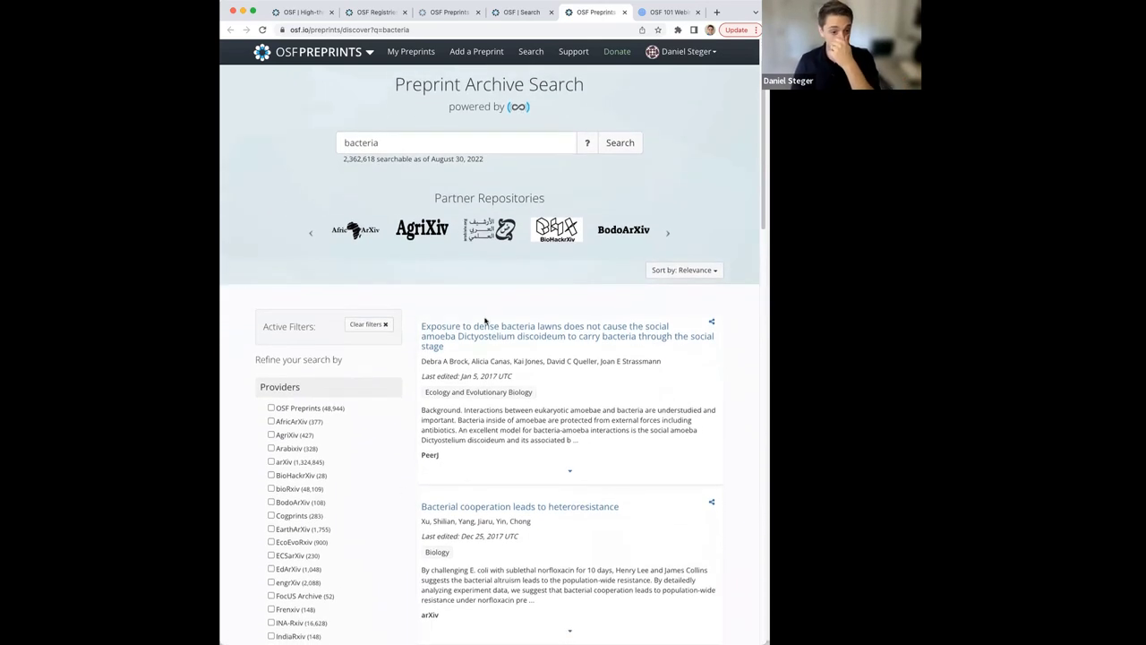
scroll(402, 492, down, 3)
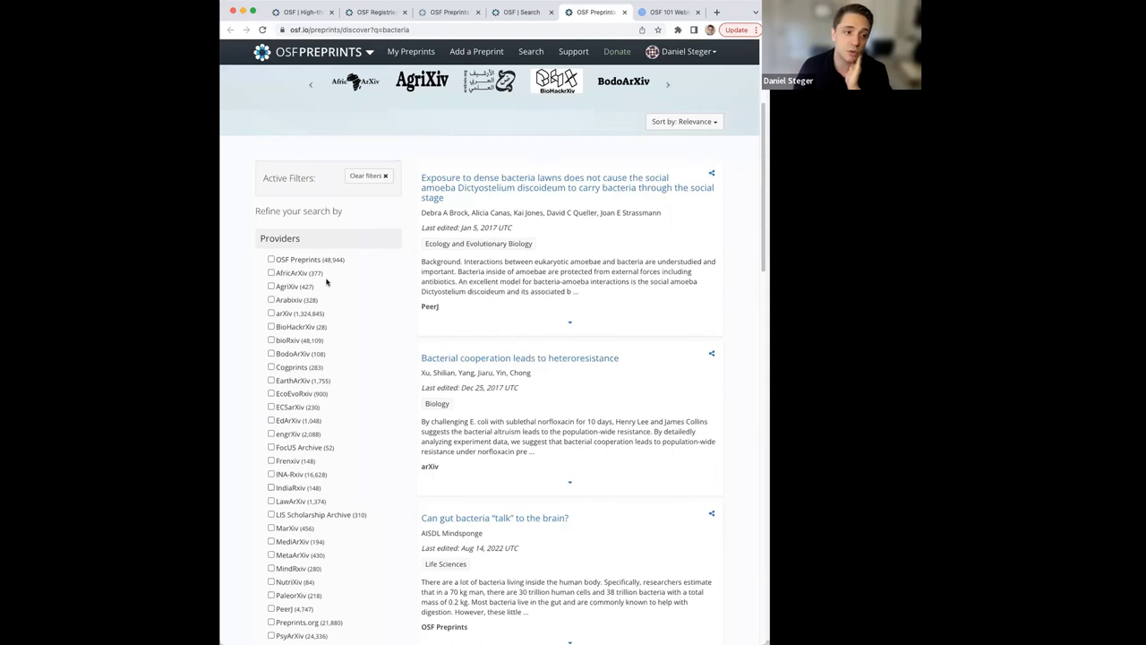
scroll(371, 354, up, 4)
scroll(342, 487, down, 1)
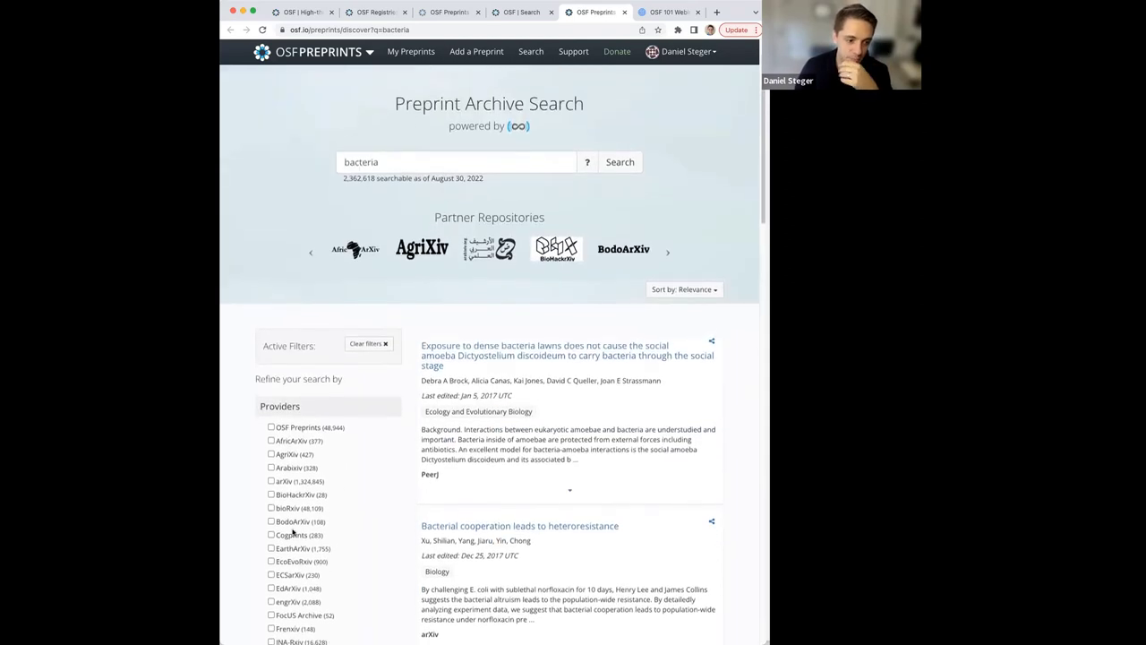
click(271, 506)
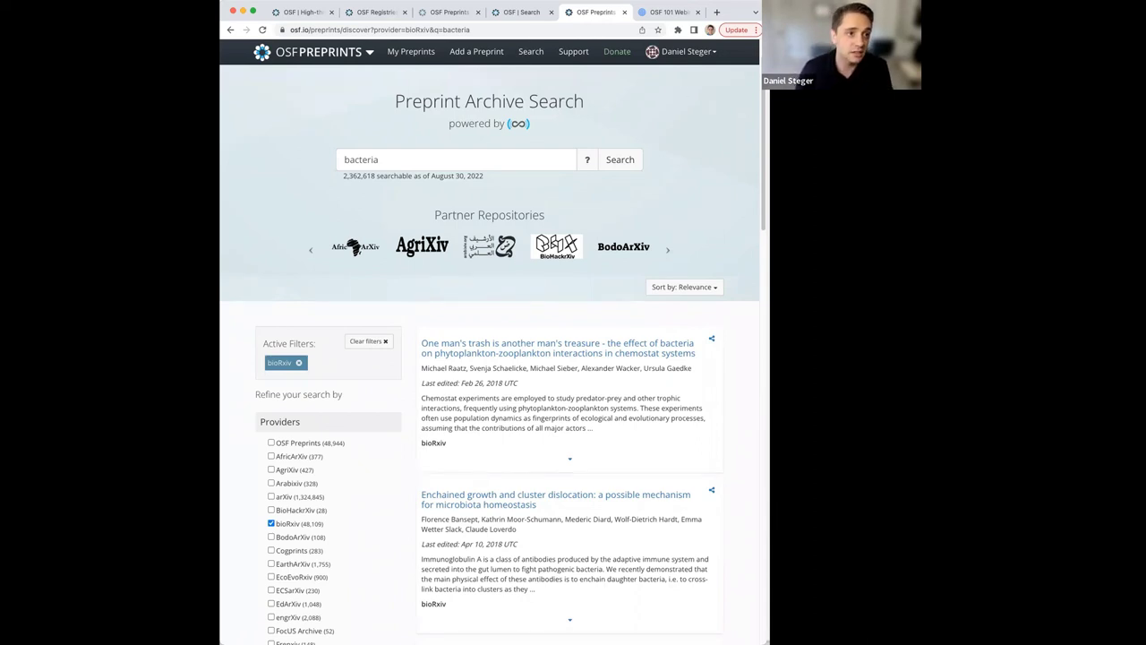
click(306, 12)
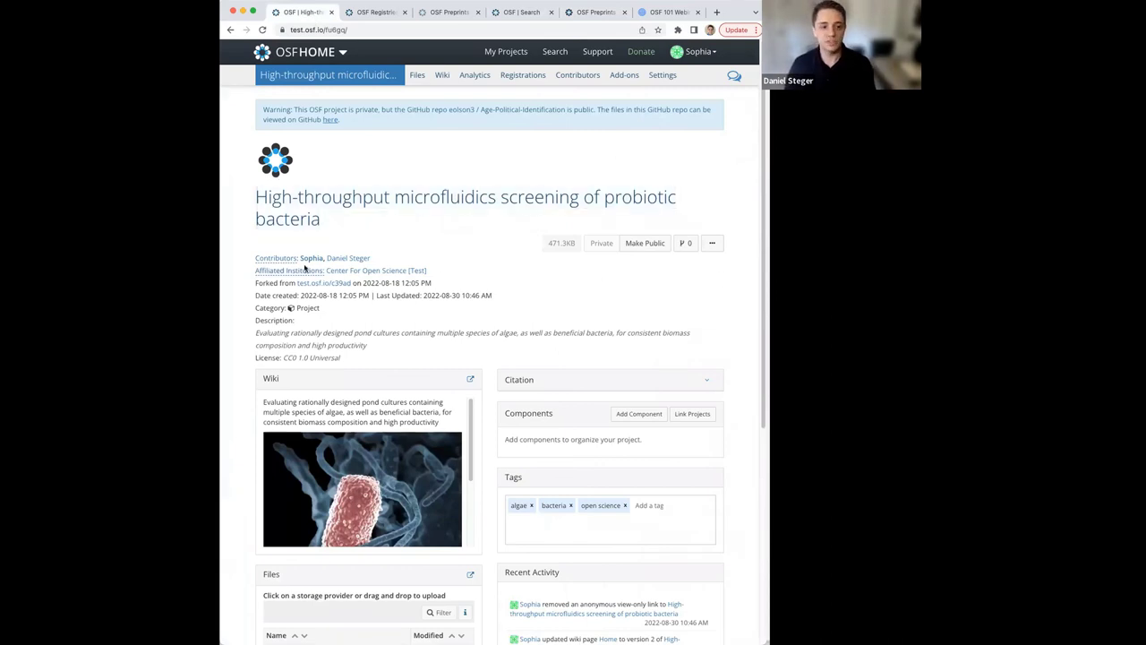
Open the microfluidics project's Contributors page showing its Administrator and Read + Write members.
scroll(394, 235, down, 1)
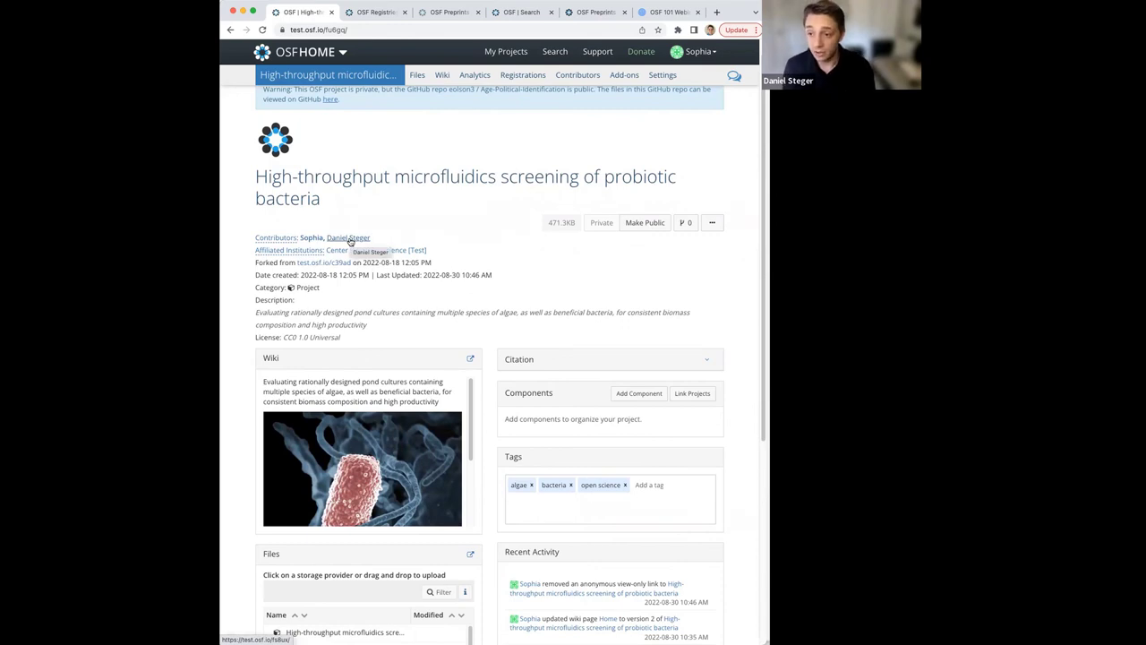
click(275, 238)
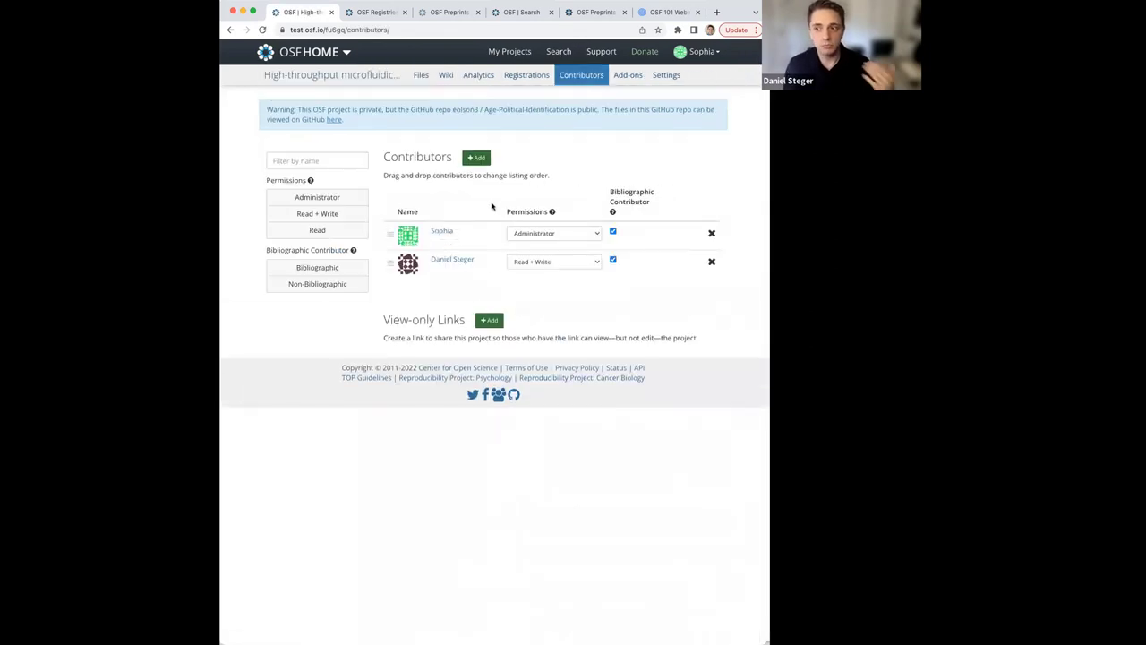
Search existing OSF accounts for the new contributor's full name in the Add Contributors dialog.
click(480, 159)
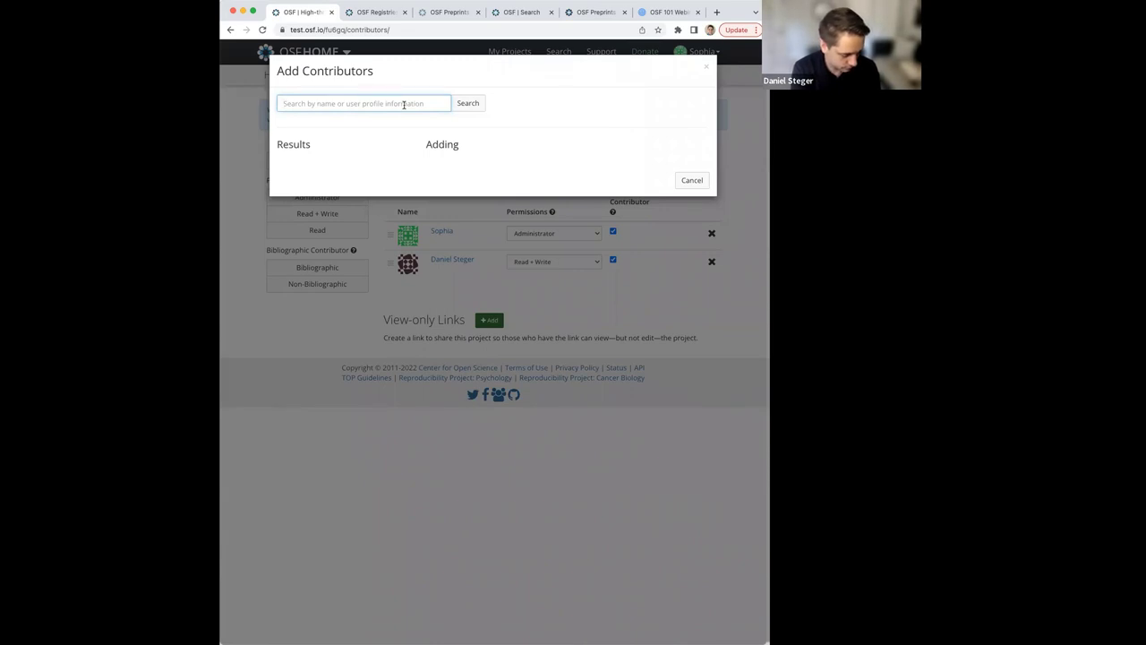
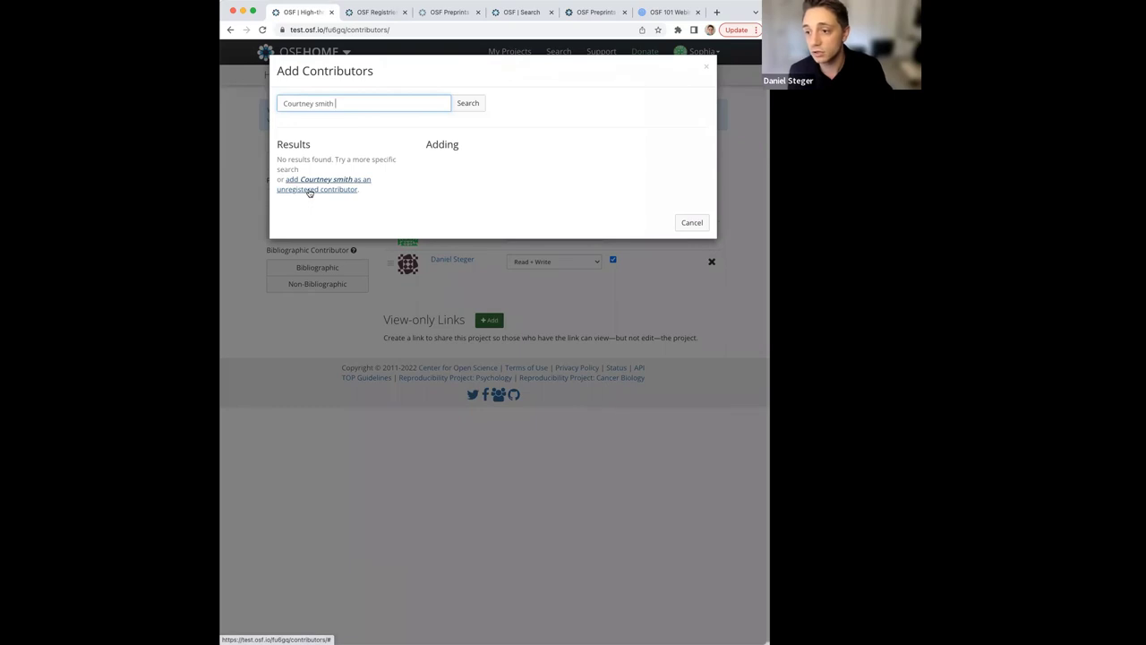
Add the person as an unregistered contributor with their e-mail address, Read + Write and bibliographic credit.
click(309, 191)
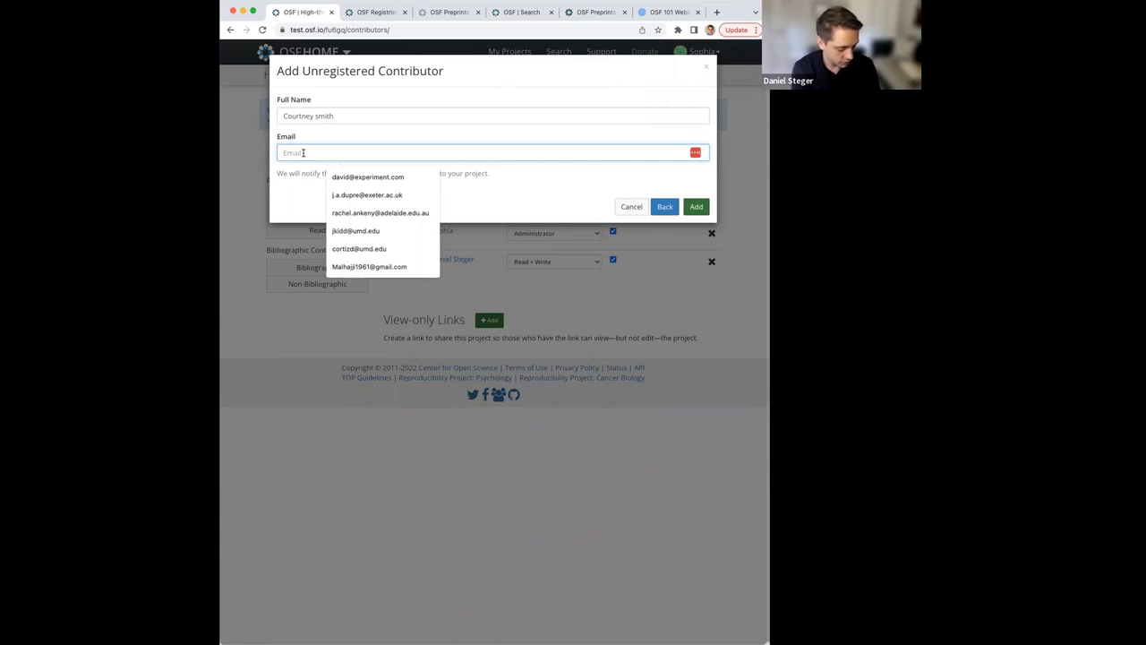
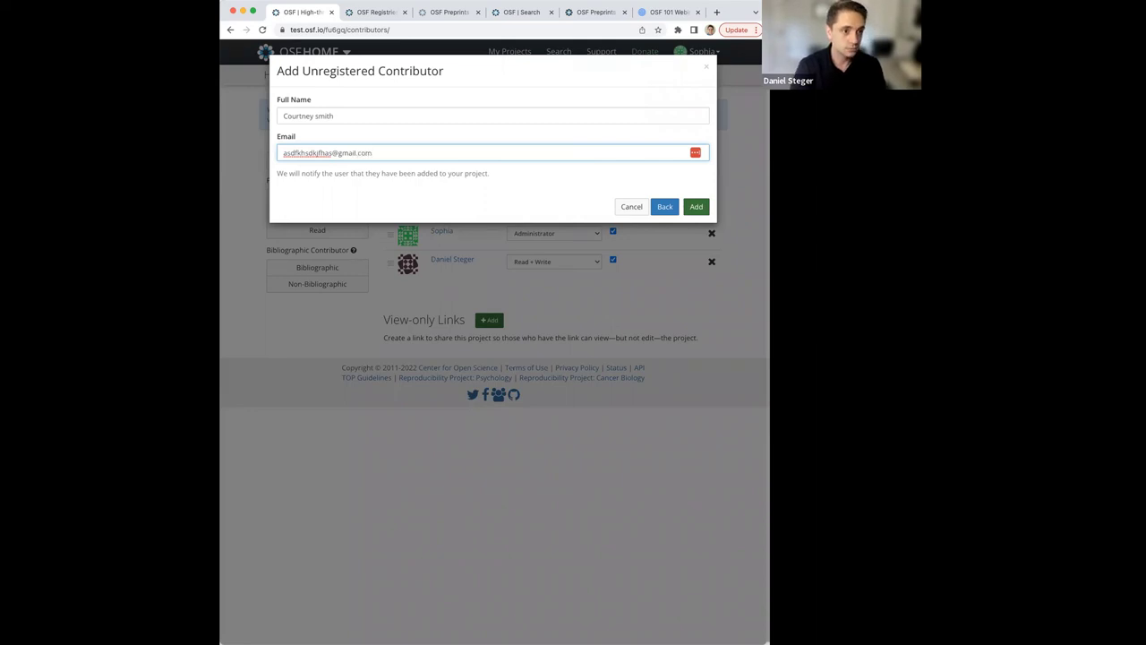
click(695, 207)
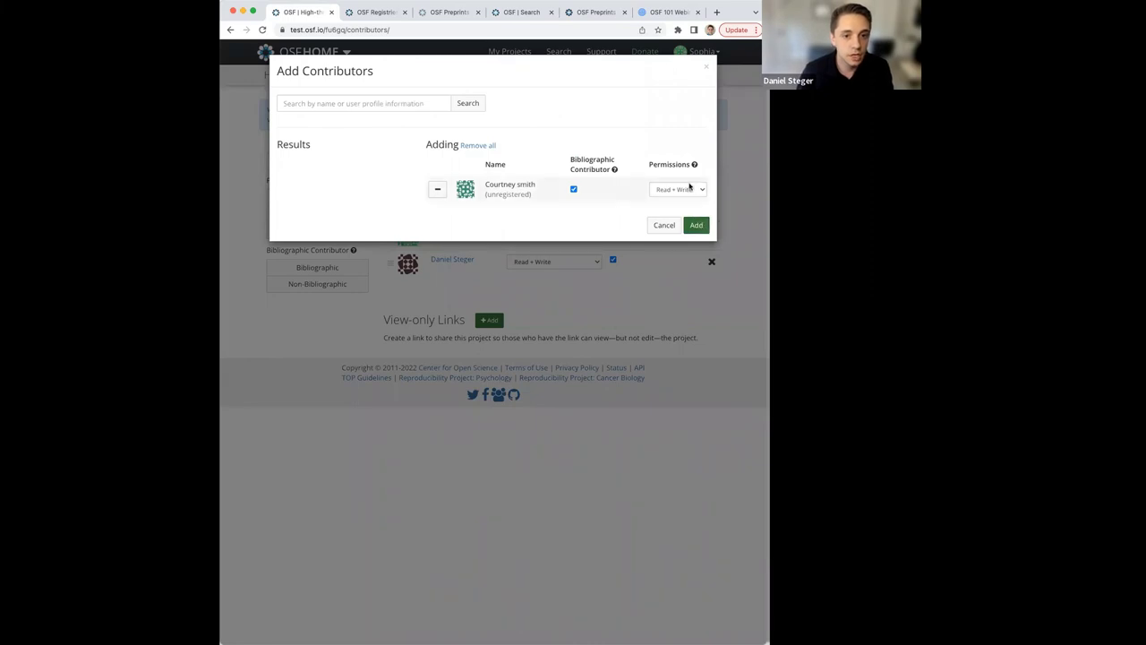
click(696, 224)
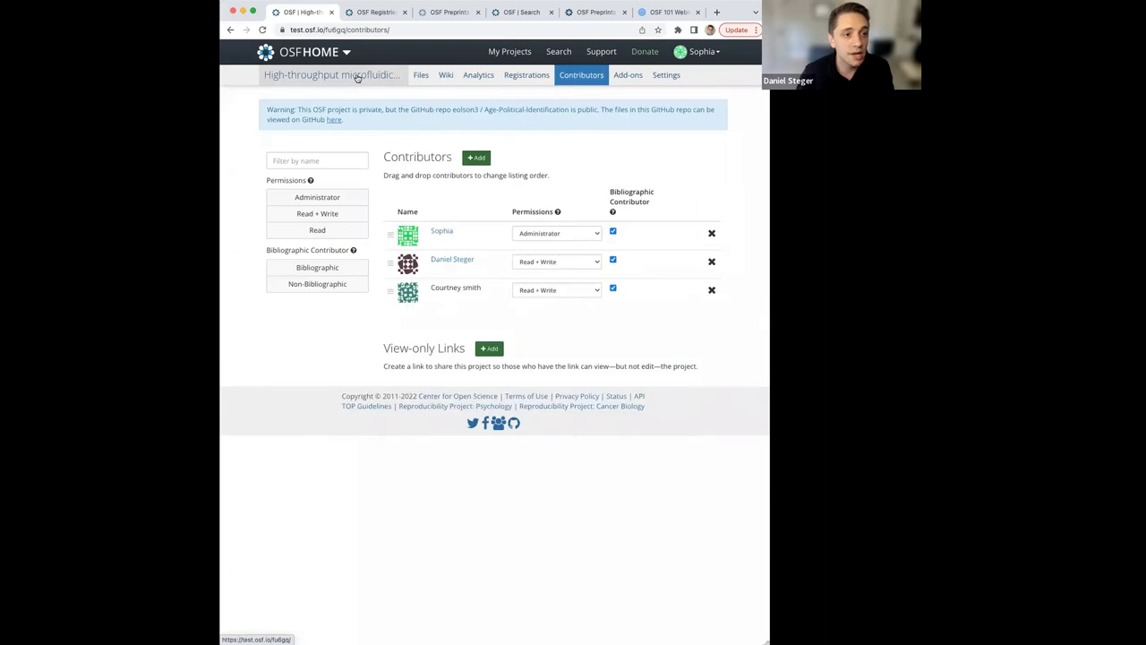
Return to the project overview and highlight the new contributor's name in the Contributors line.
click(356, 78)
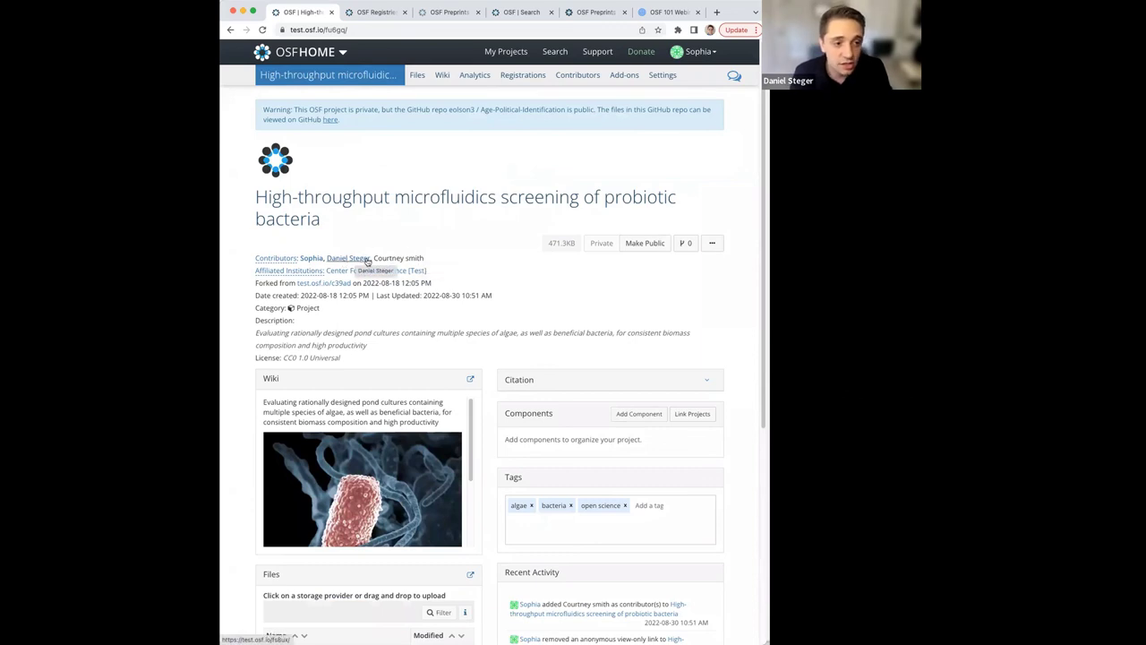
drag(375, 258, 421, 258)
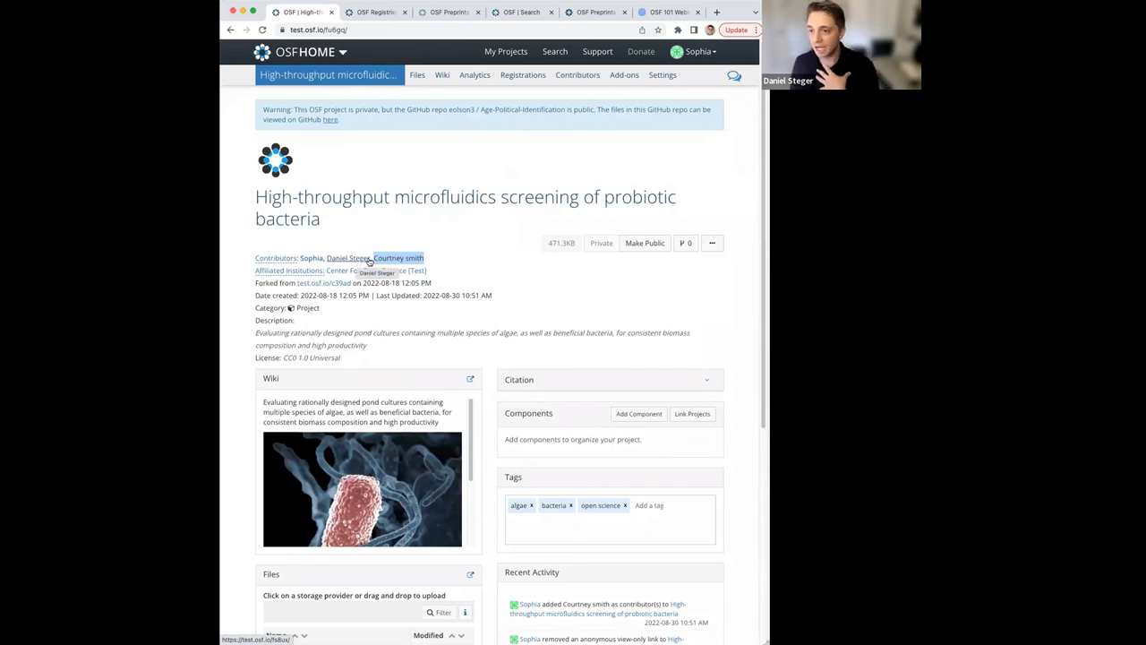
drag(428, 258, 375, 256)
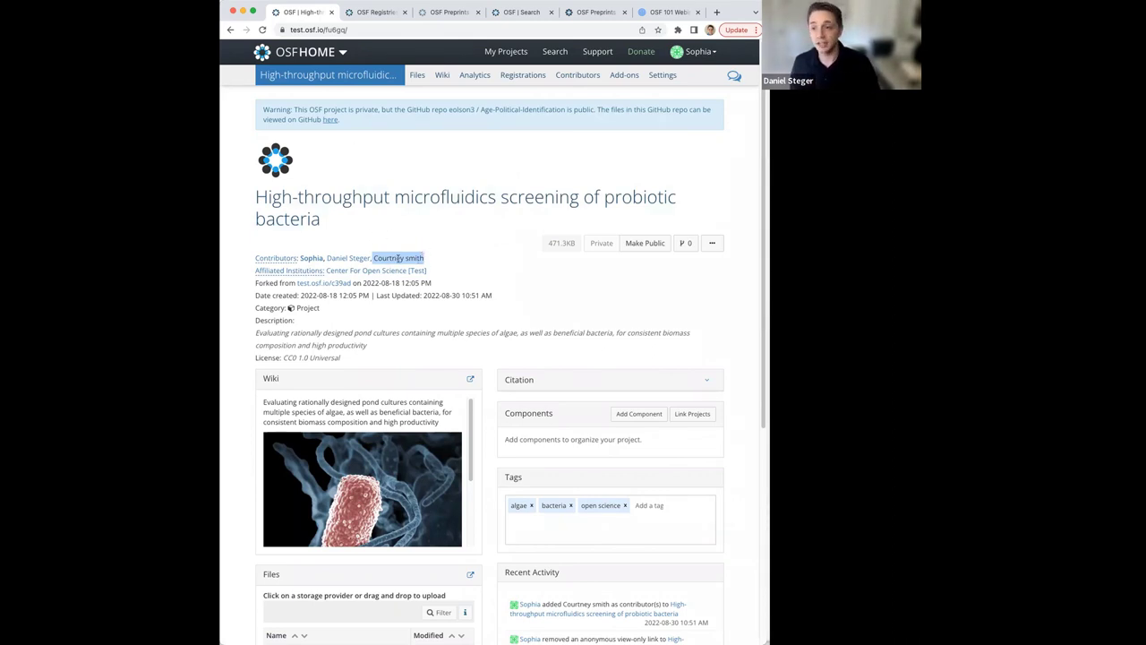
click(399, 258)
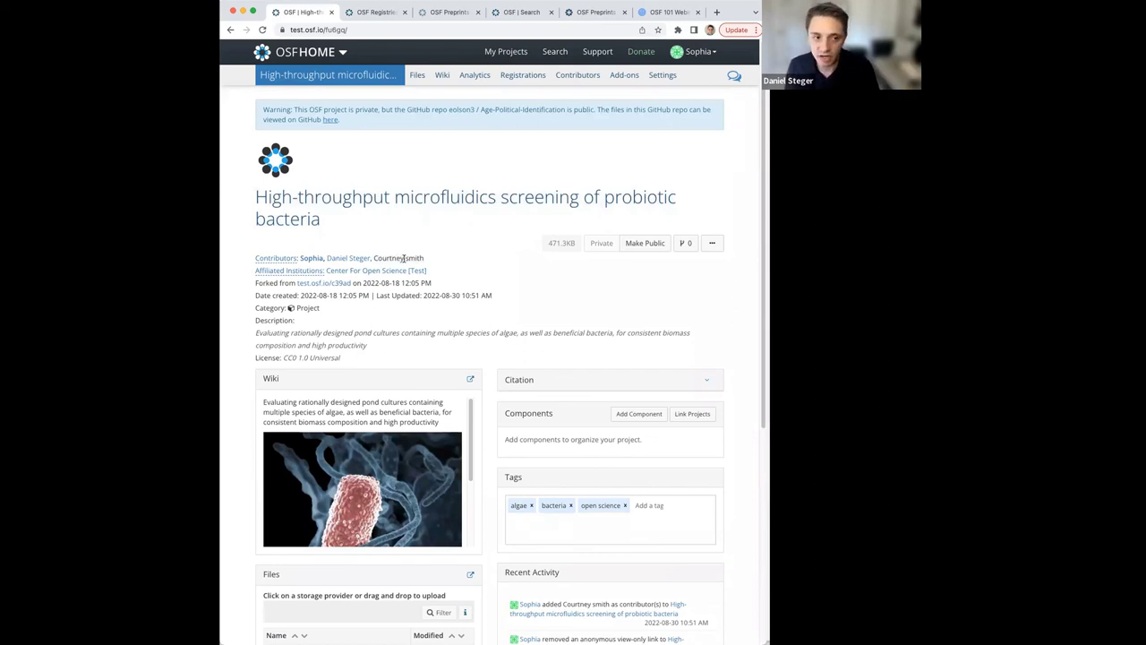
drag(432, 259, 376, 259)
Expand the Citation panel to show APA, MLA and Chicago citations naming the new contributor.
click(708, 382)
scroll(616, 449, down, 3)
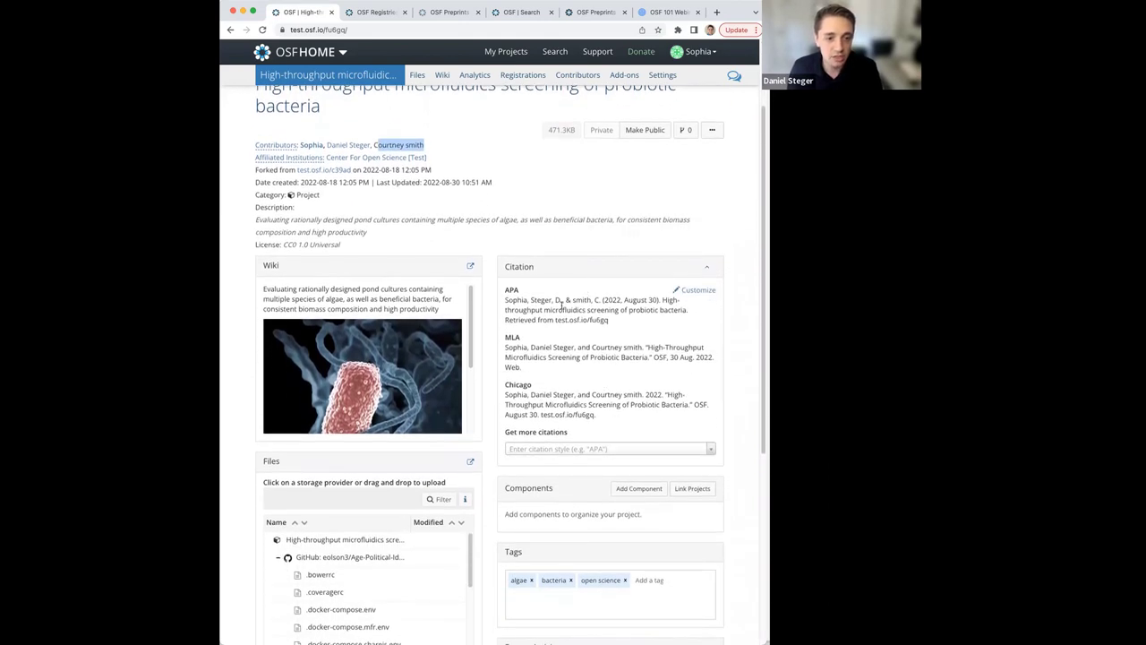
click(422, 140)
drag(421, 141, 372, 146)
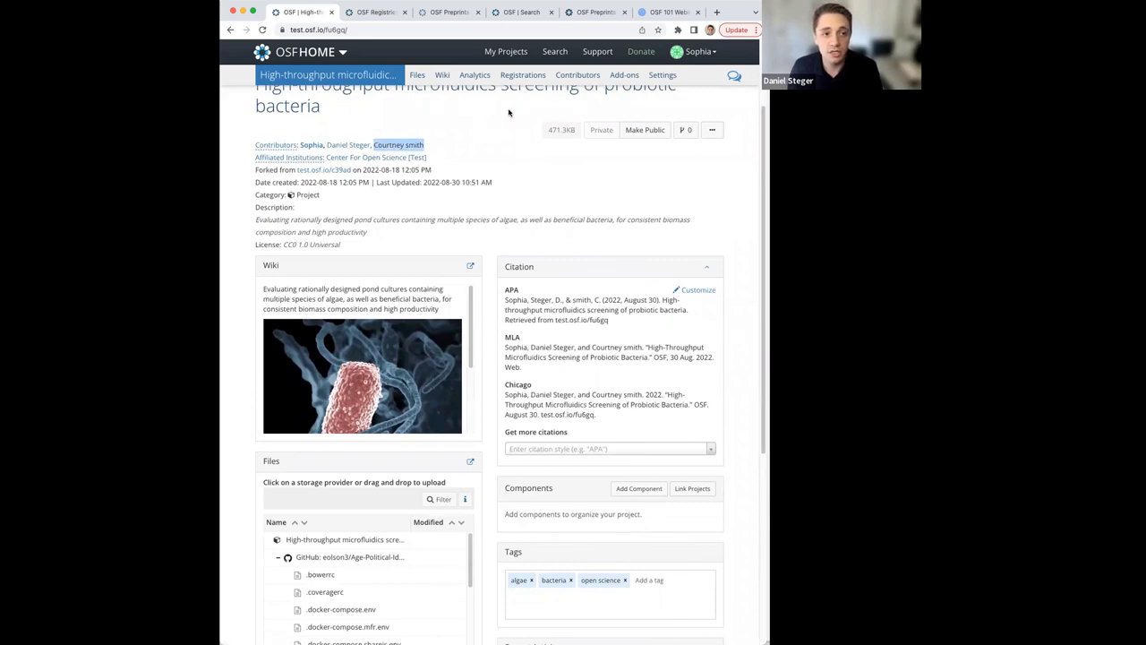
click(371, 13)
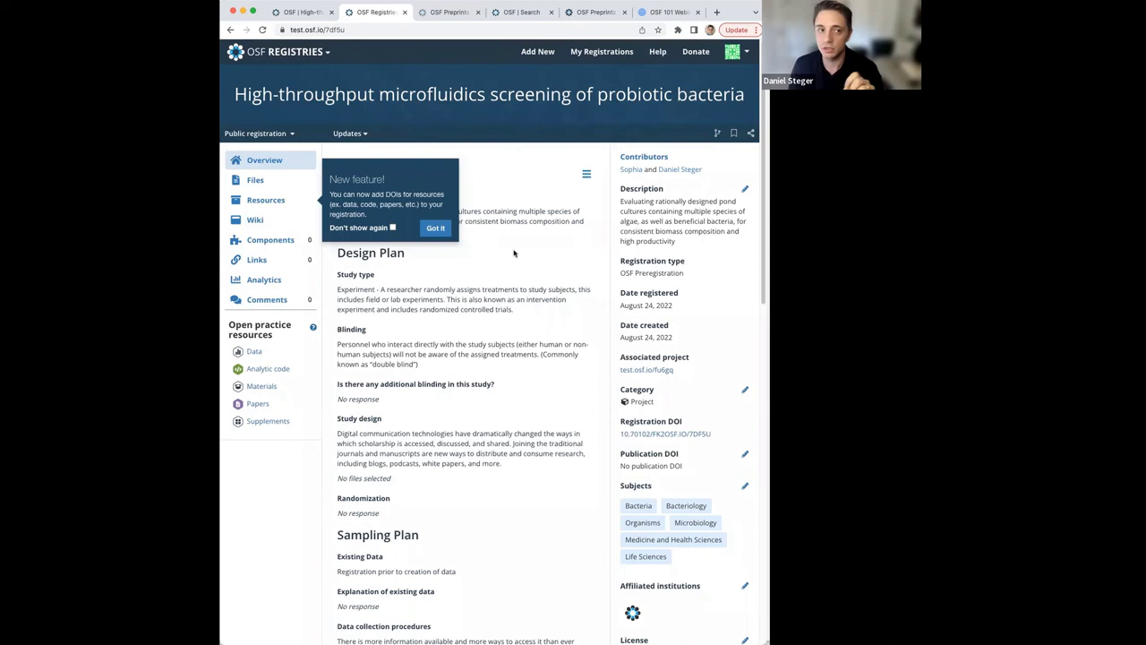
click(289, 11)
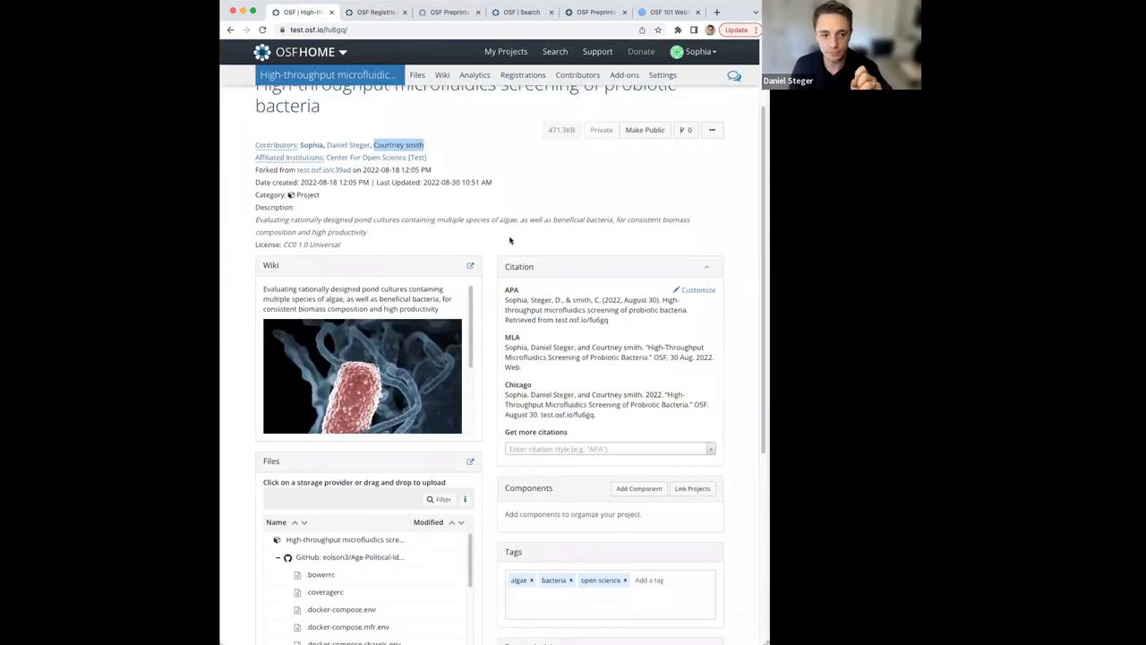